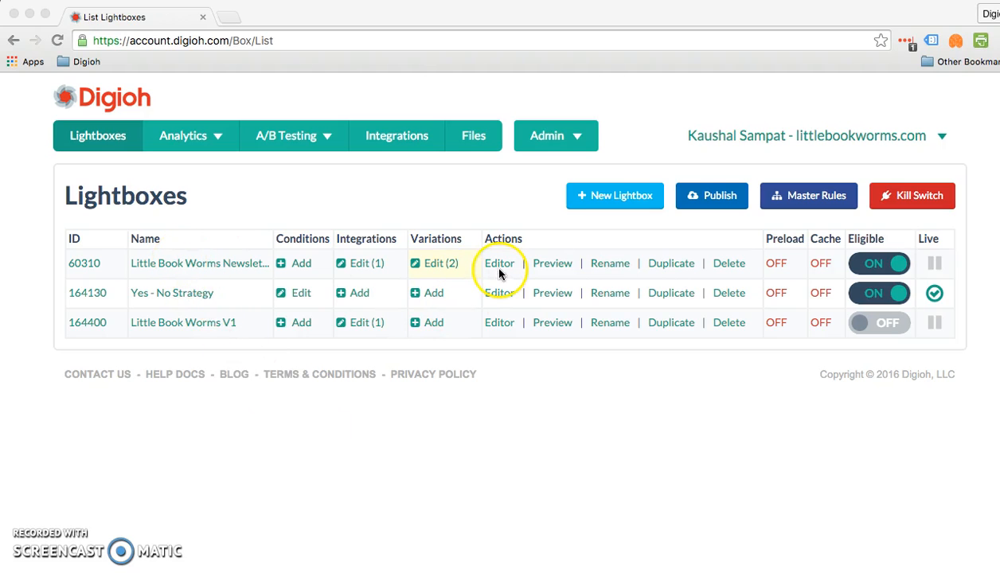
Open the Little Book Worms Newsletter lightbox in the editor and look through its settings sections, including the teaser options.
left_click(194, 263)
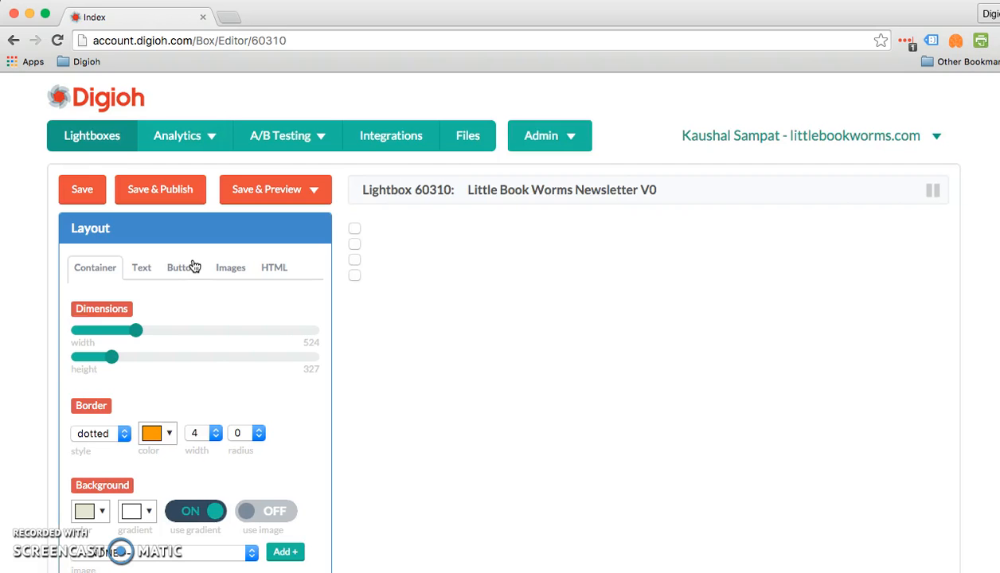
scroll(210, 399, "down", 1)
scroll(209, 399, "down", 5)
scroll(123, 431, "down", 4)
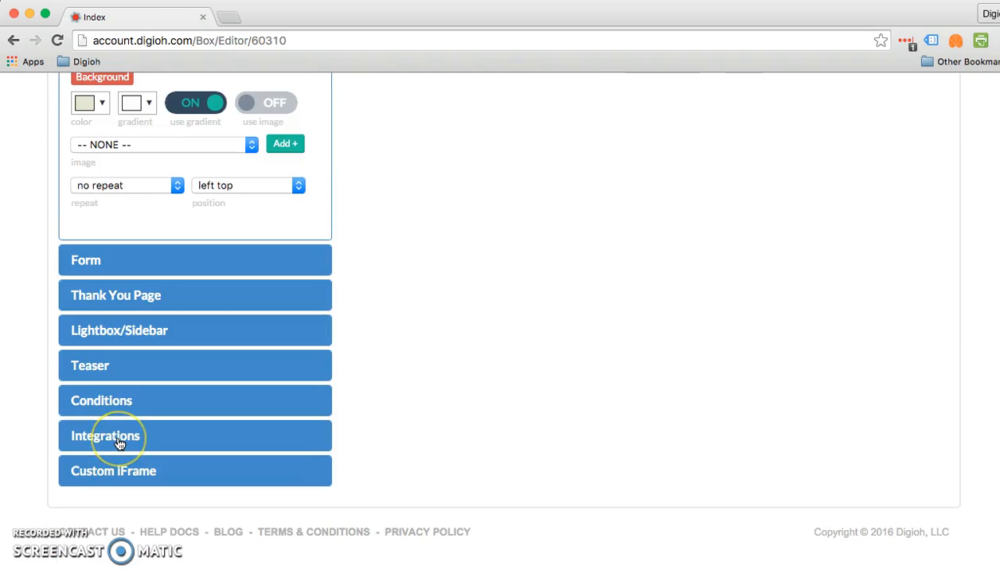
scroll(120, 443, "up", 10)
scroll(120, 444, "down", 10)
left_click(96, 381)
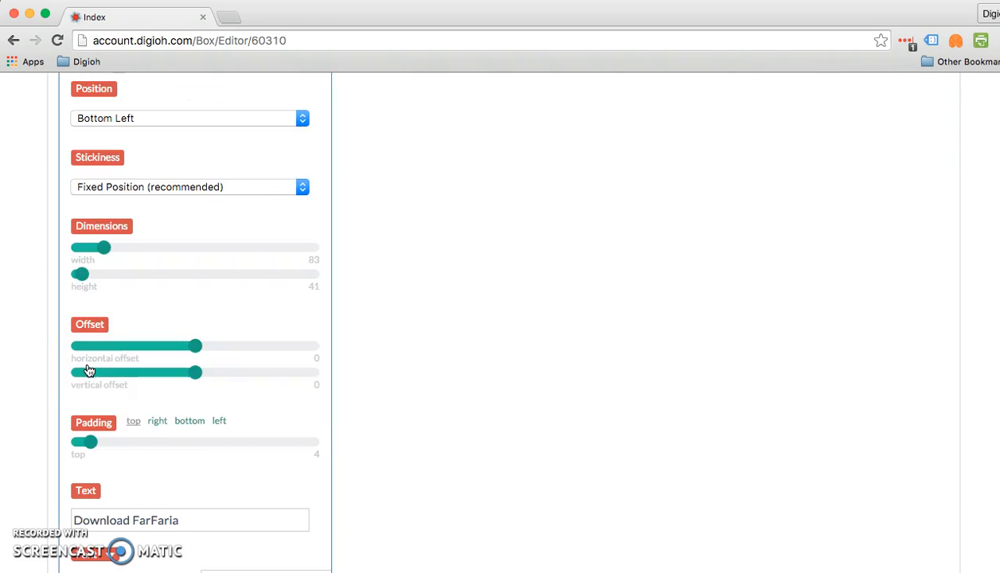
left_click(118, 230)
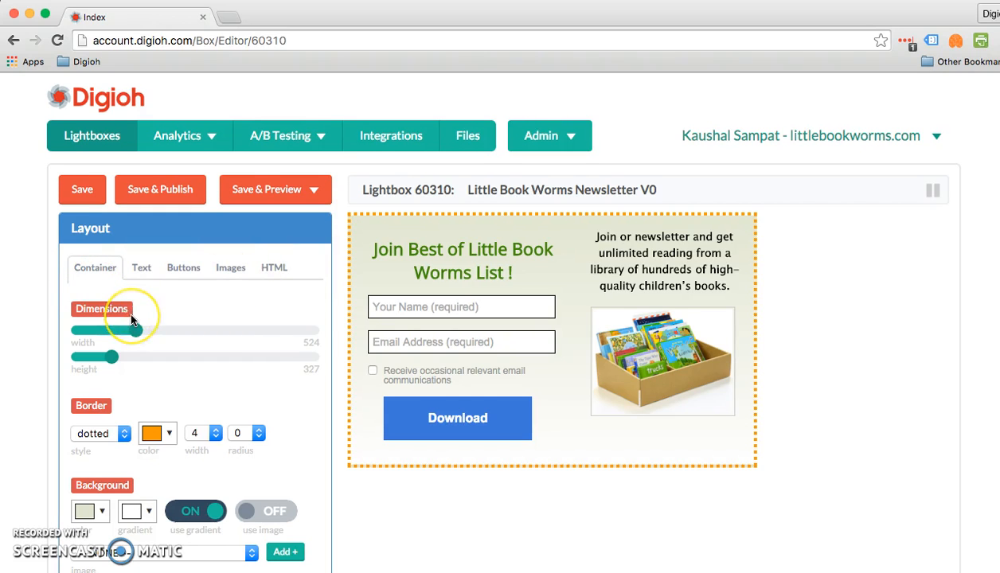
Fine-tune the lightbox container's width to 523.
scroll(130, 315, "down", 1)
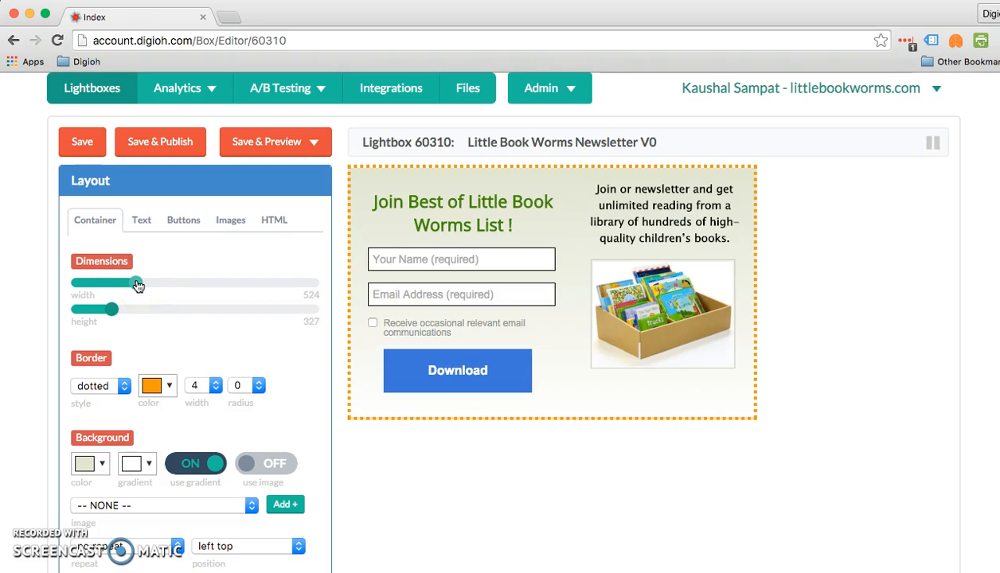
left_click(137, 285)
mouse_move(137, 286)
left_mouse_down()
mouse_move(149, 282)
mouse_move(139, 284)
left_mouse_up()
key("Left")
key("Right")
key("Right")
key("Right")
key("Right")
key("Right")
key("Right")
key("Left")
key("Left")
key("Left")
Adjust the lightbox container's height to 314.
left_click(110, 310)
key("Right")
key("Right")
key("Right")
key("Right")
key("Right")
key("Right")
key("Right")
key("Right")
key("Right")
key("Right")
key("Right")
key("Right")
key("Right")
key("Right")
key("Right")
key("Right")
key("Right")
key("Right")
key("Right")
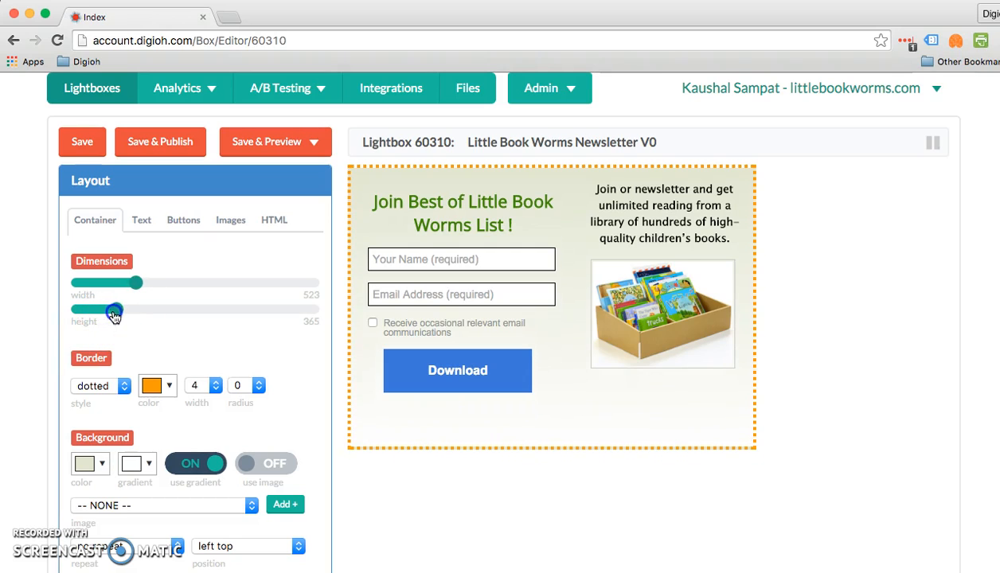
left_click_drag(111, 316, 104, 315)
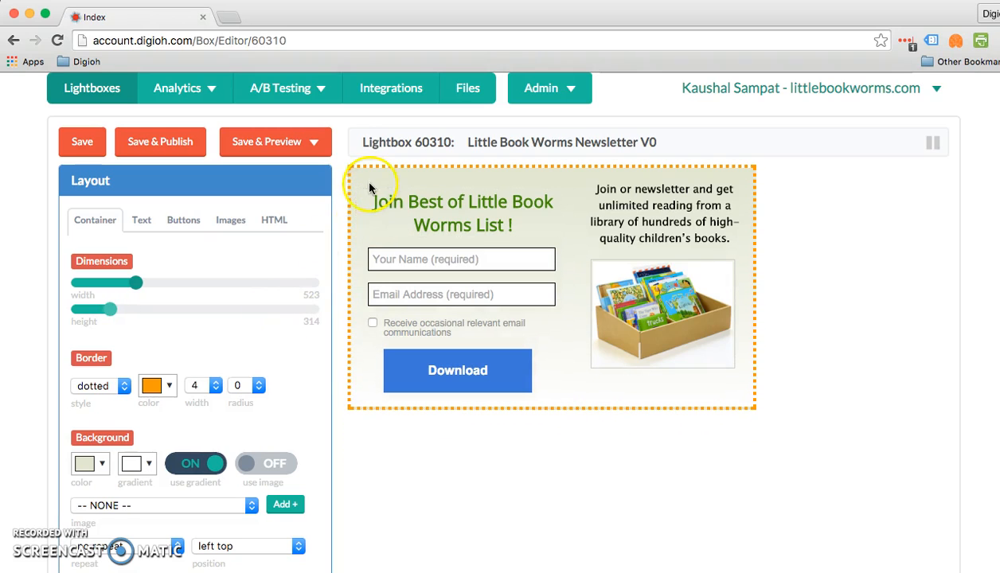
Set the container border's width to 8 and its color to red.
left_click(100, 386)
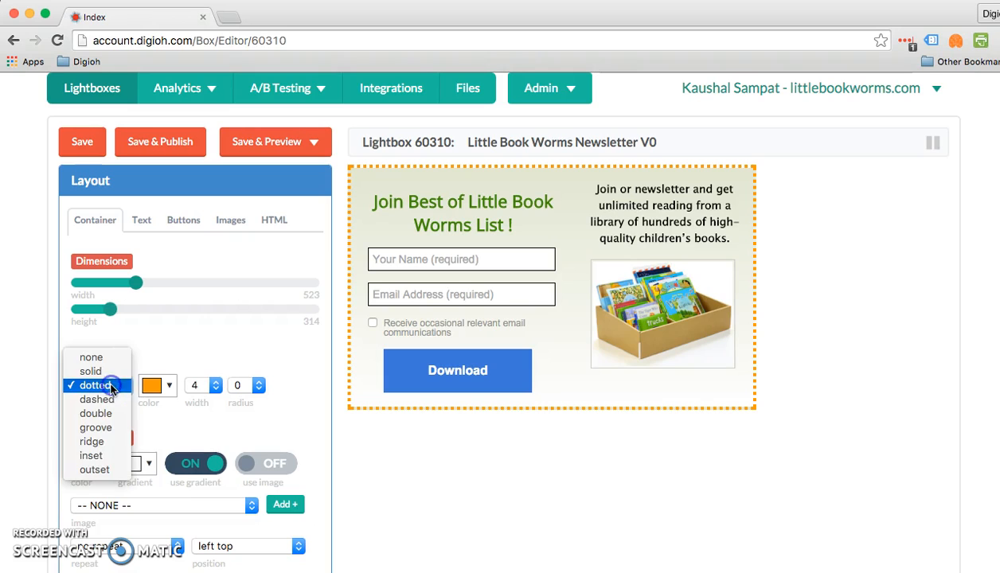
left_click(199, 382)
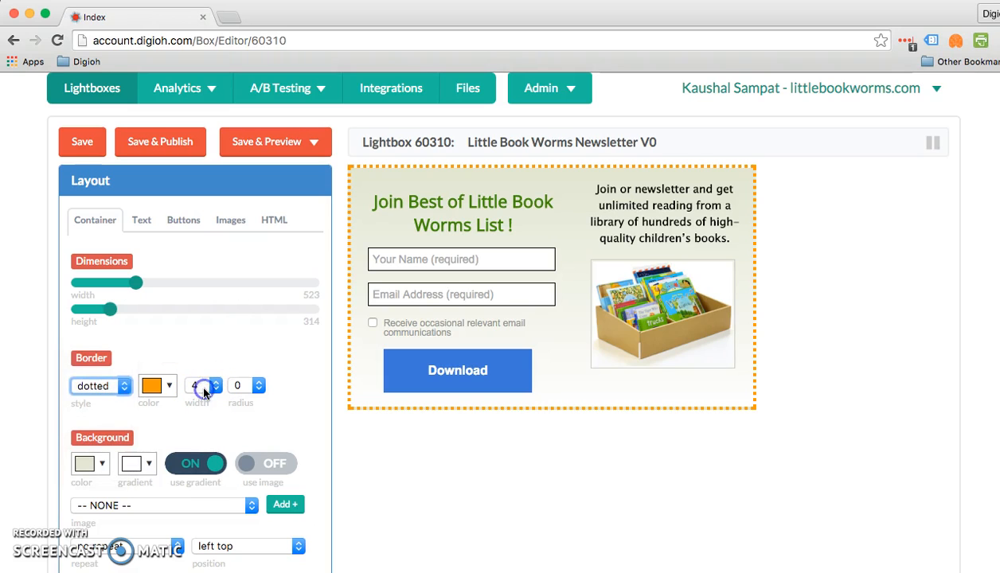
left_click(203, 388)
left_click(197, 440)
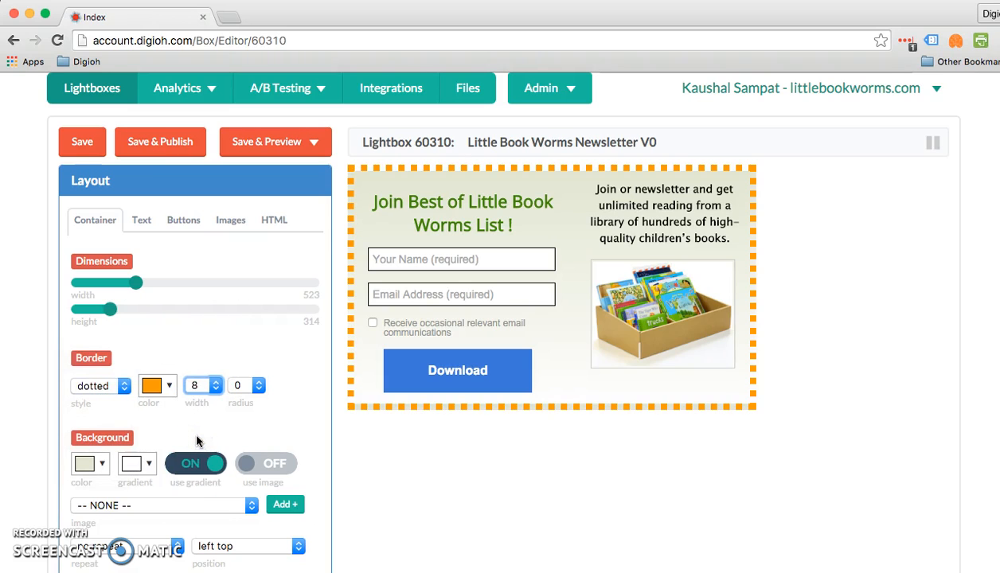
left_click(151, 386)
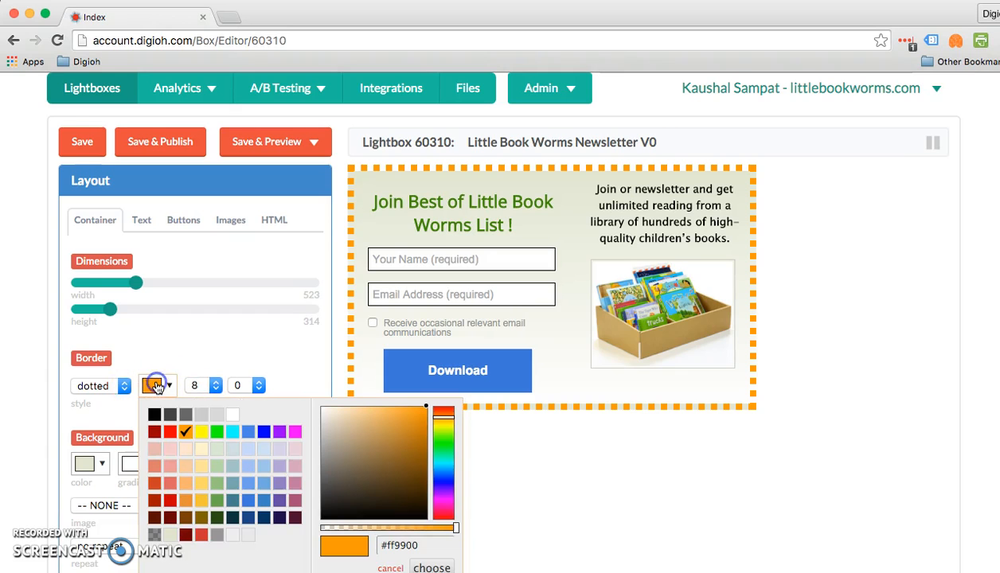
scroll(157, 387, "down", 3)
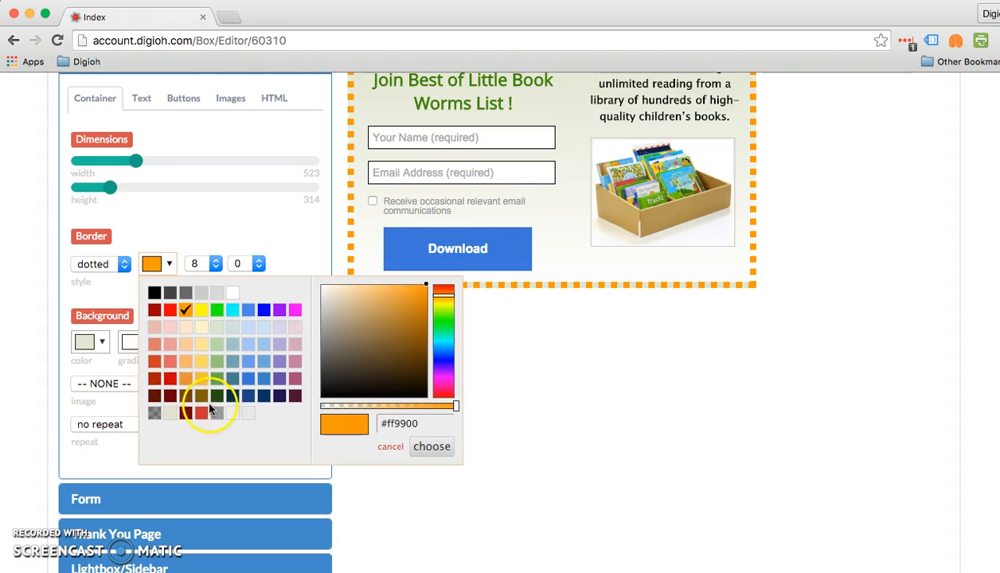
left_click(168, 319)
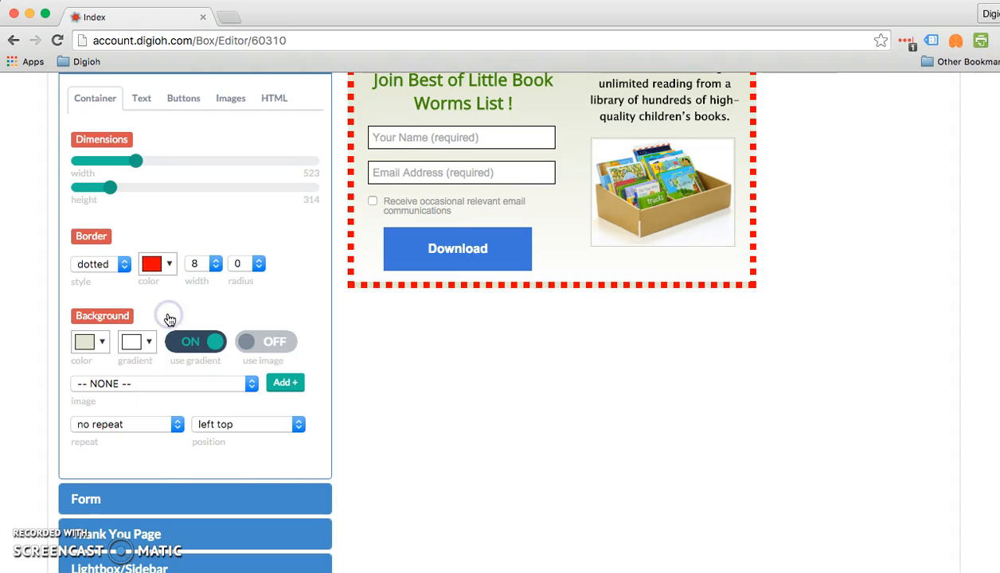
Change the container border's style to double and its radius to 9.
scroll(168, 321, "up", 3)
left_click(94, 358)
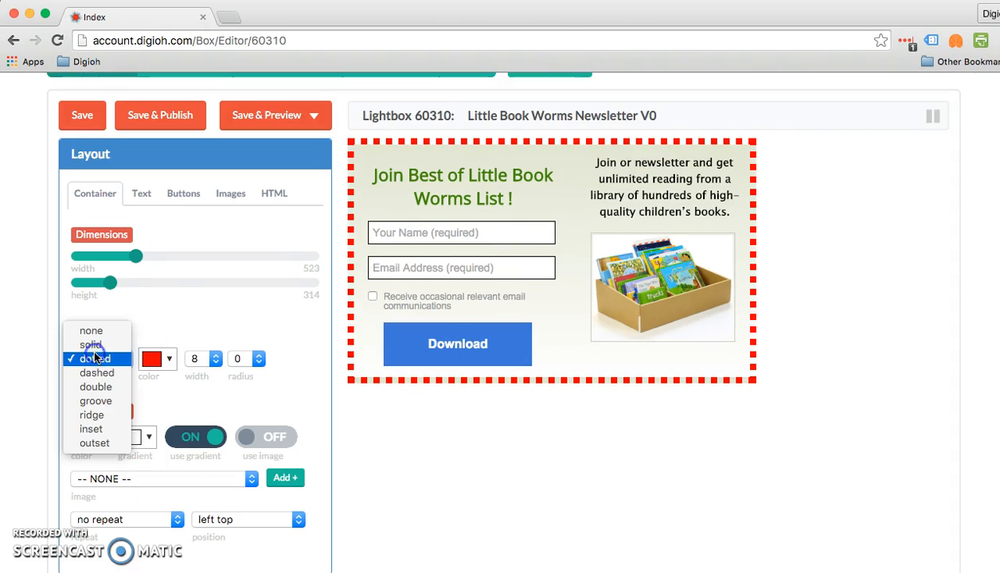
left_click(97, 387)
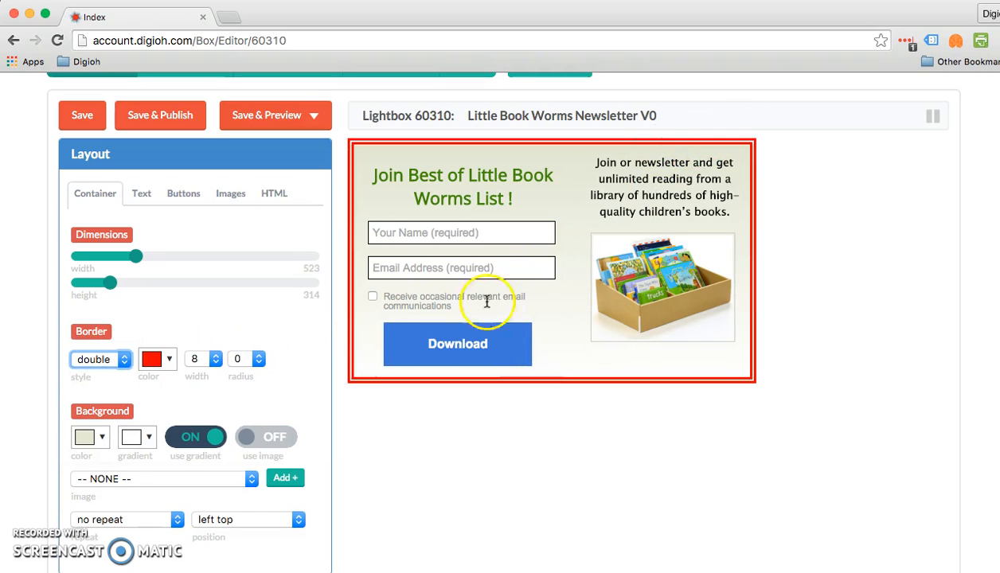
left_click(235, 362)
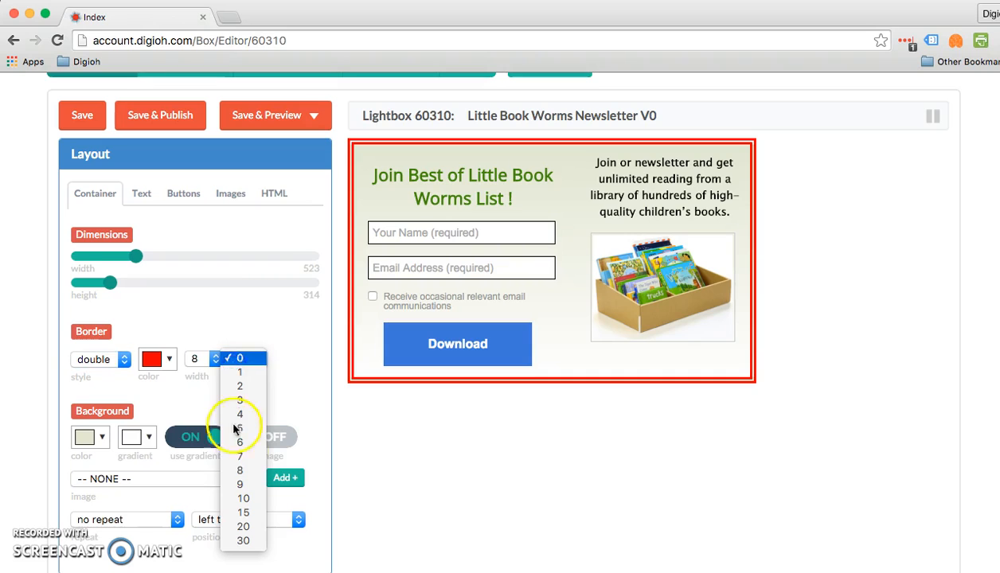
left_click(247, 486)
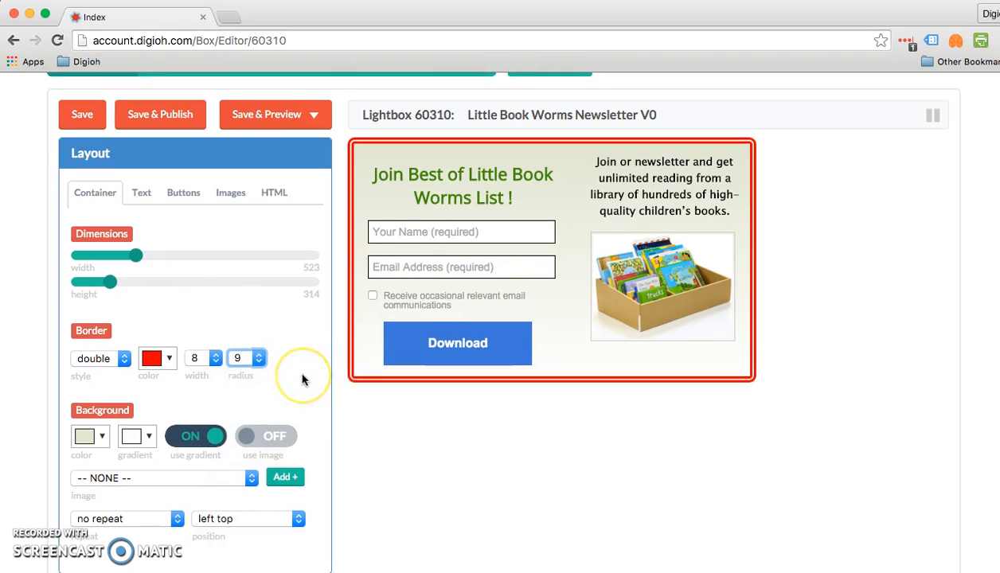
scroll(303, 379, "down", 5)
scroll(303, 379, "up", 4)
left_click(32, 392)
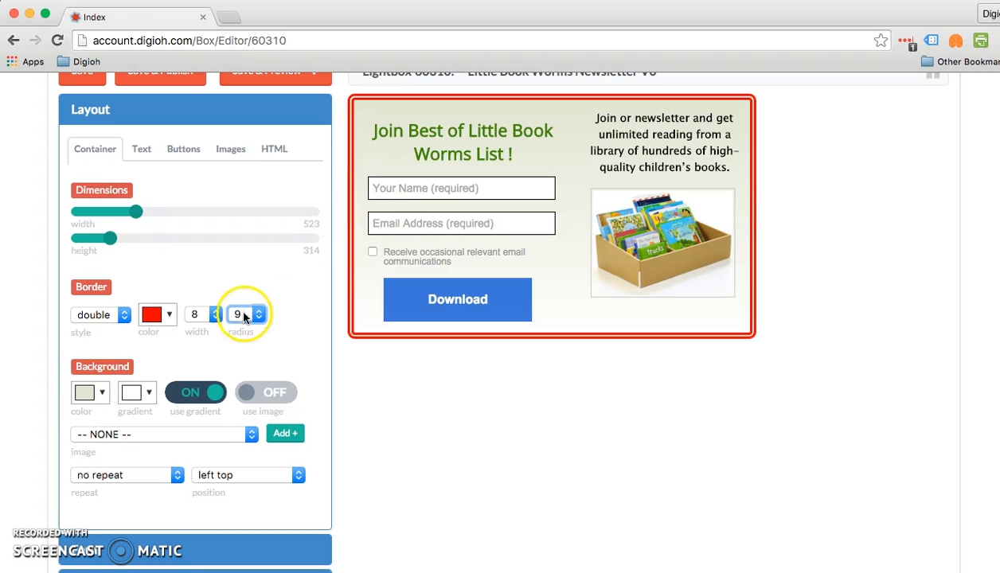
Change the container's background color to cyan and turn its gradient off.
left_click(210, 395)
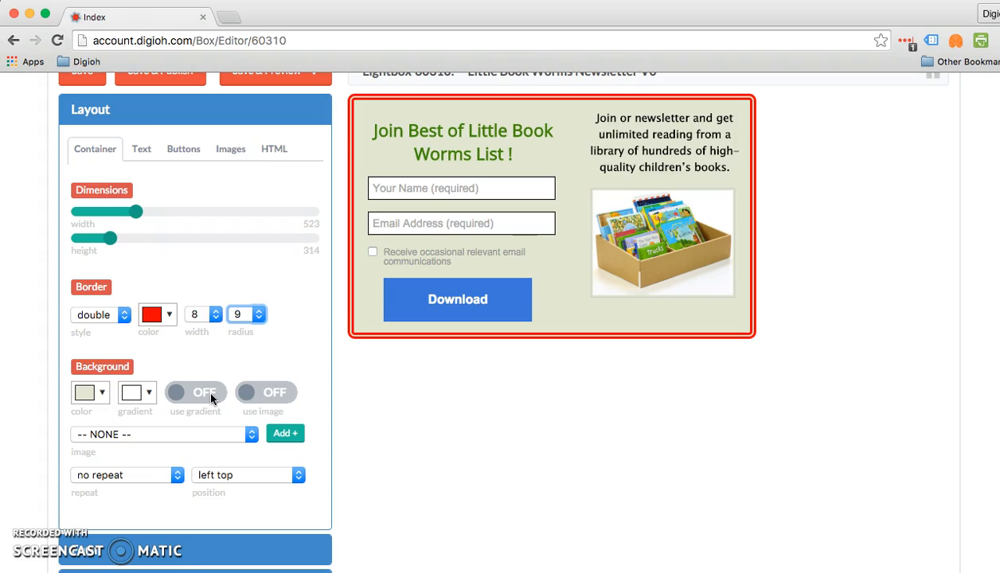
left_click(207, 390)
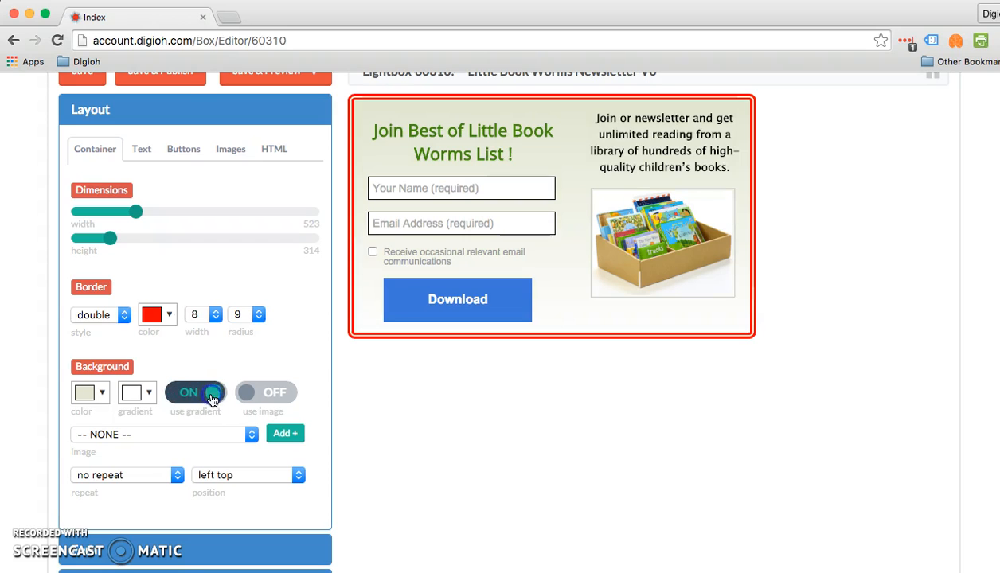
left_click(86, 392)
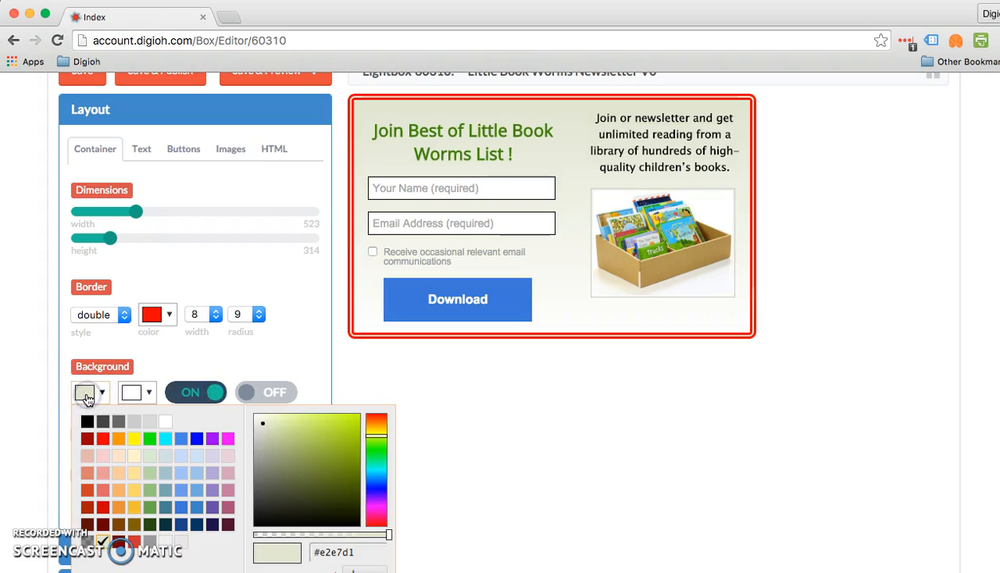
left_click(172, 435)
left_click(166, 437)
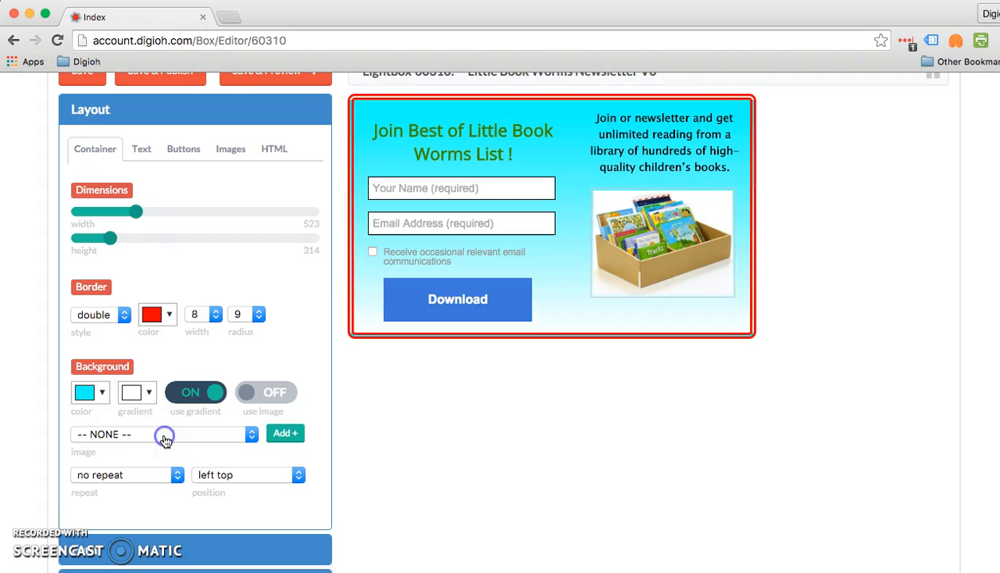
left_click(210, 389)
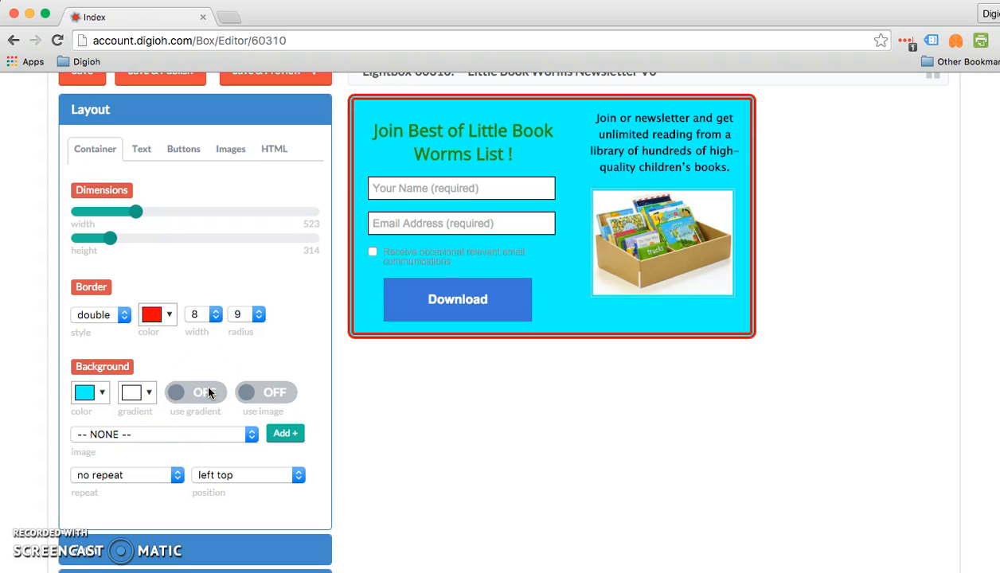
left_click(383, 465)
scroll(549, 459, "down", 1)
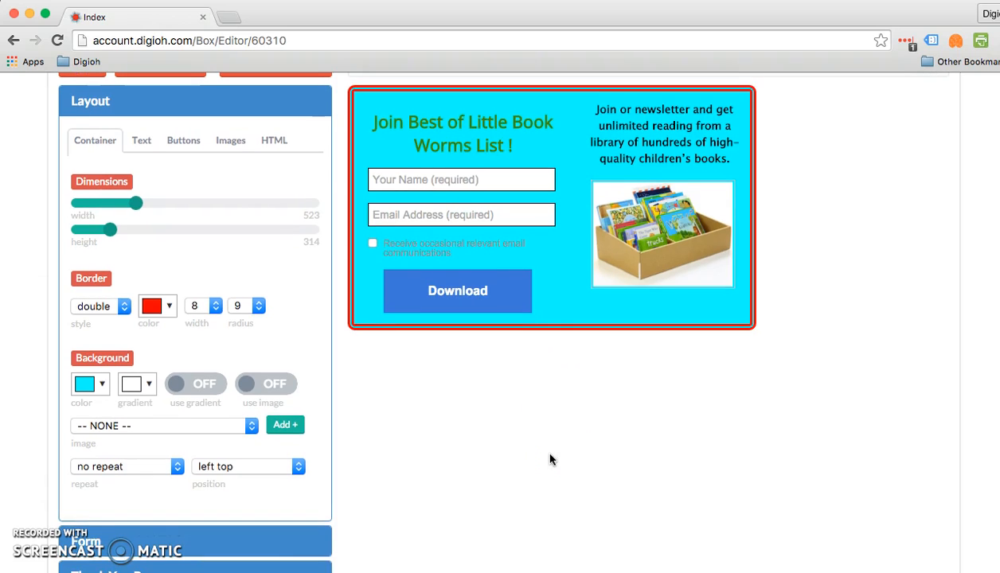
Choose childrensbookcasebooks.jpg as the container's background image and turn on the use of a background image.
scroll(549, 459, "down", 2)
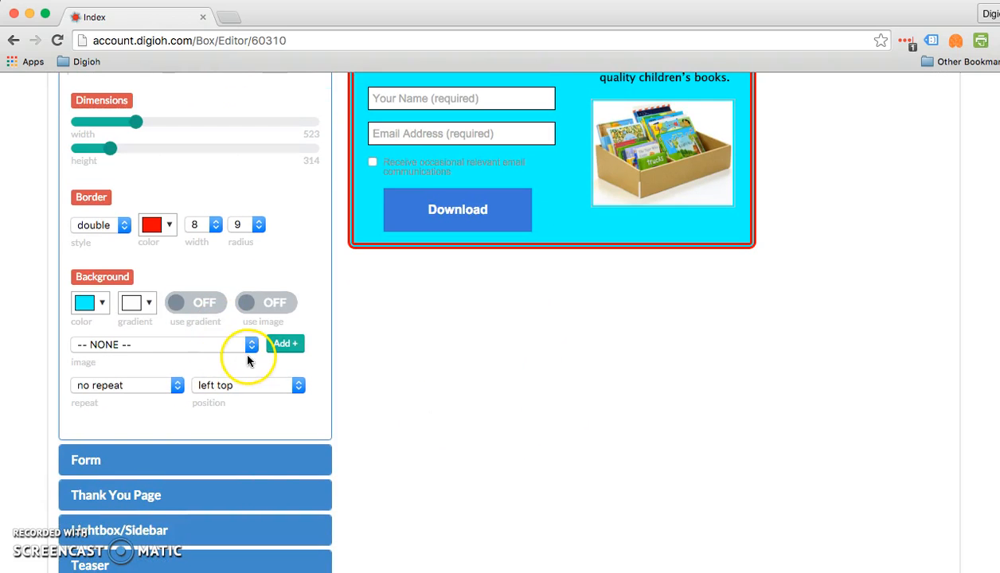
left_click(199, 347)
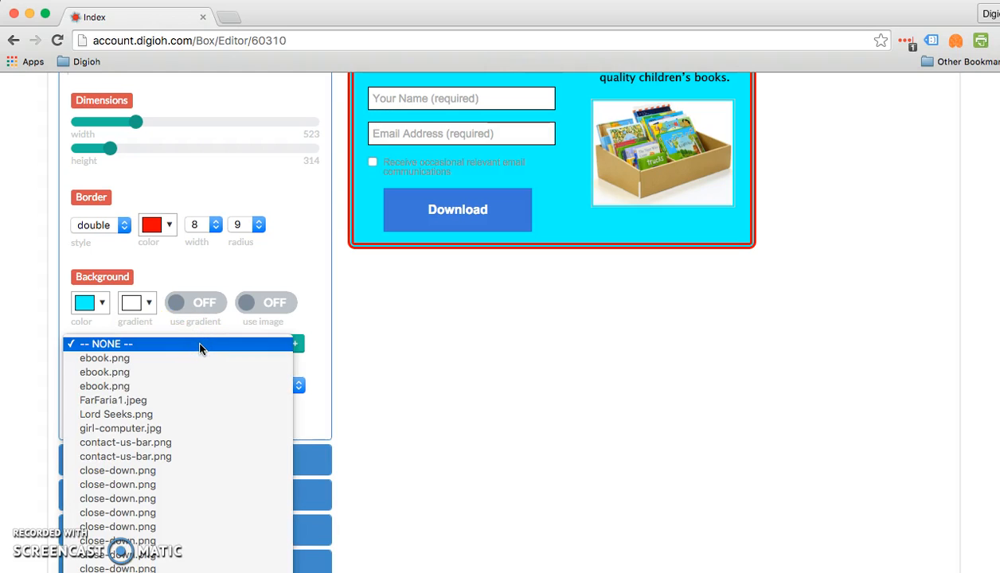
scroll(199, 347, "down", 10)
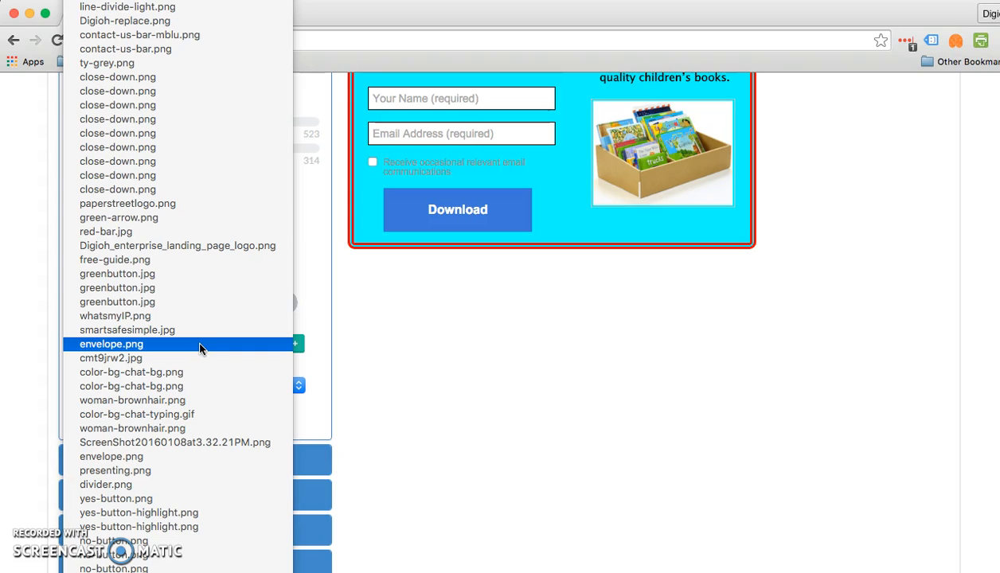
left_click(195, 334)
scroll(195, 340, "up", 5)
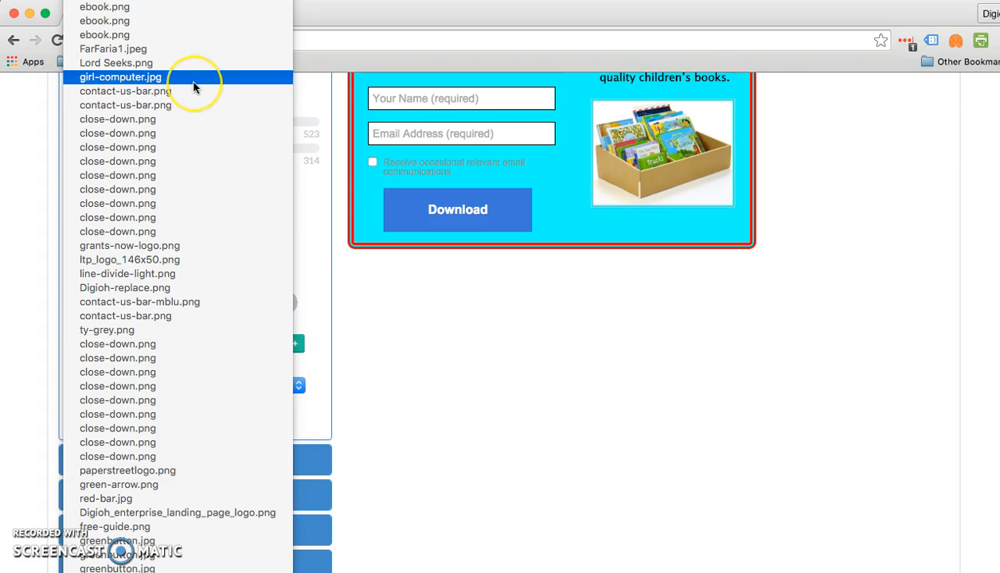
scroll(211, 394, "down", 5)
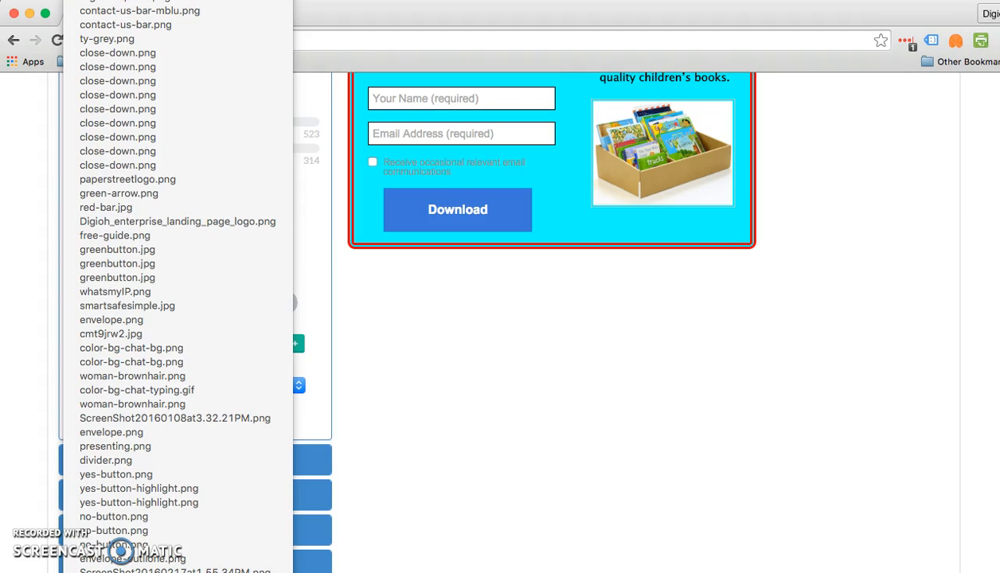
left_click(207, 572)
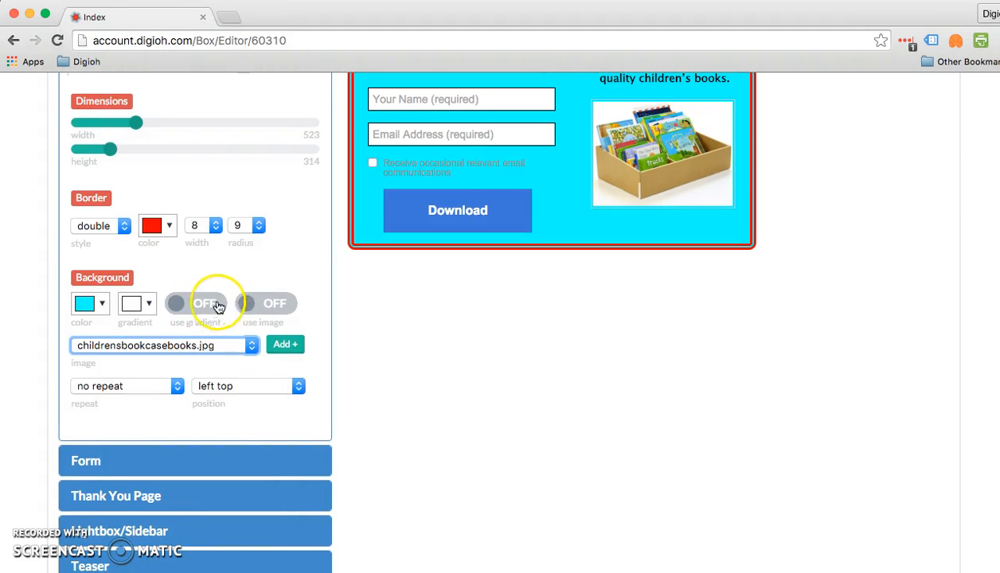
left_click(267, 307)
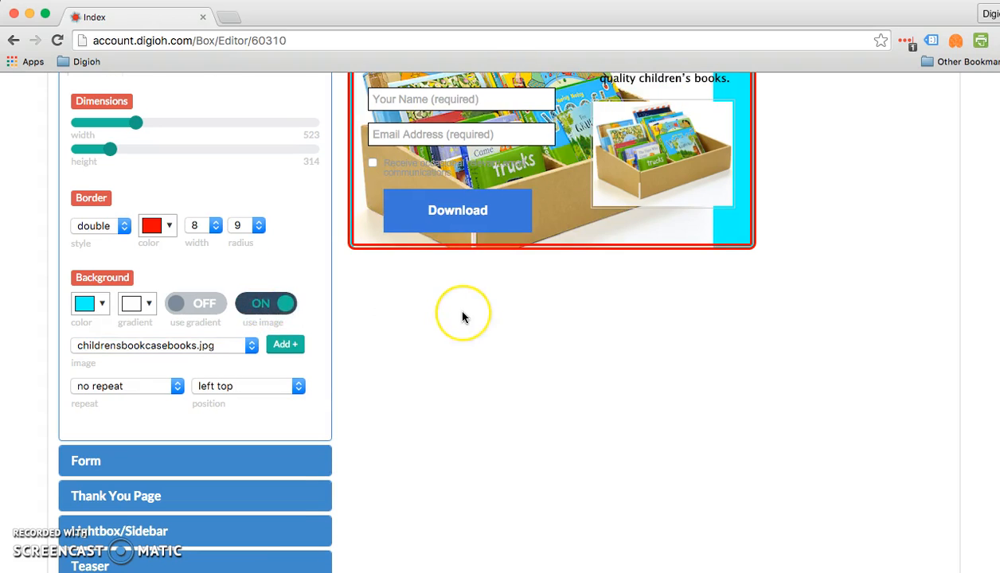
Turn off the display of Image 1, the small book box picture in the lightbox.
scroll(462, 314, "up", 5)
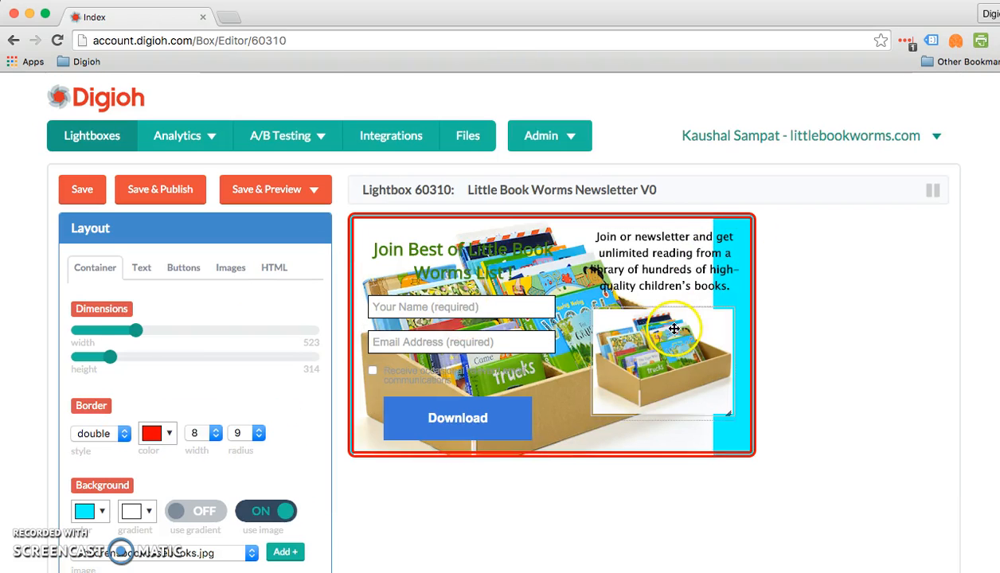
left_click(230, 269)
left_click(132, 375)
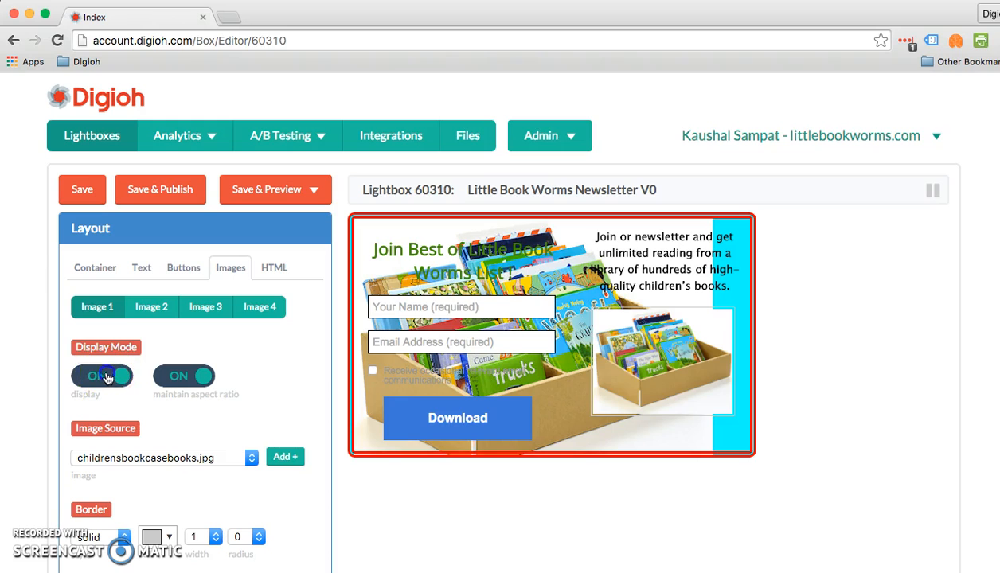
Narrow the lightbox container to a width of about 479 to fit the background image.
left_click(113, 274)
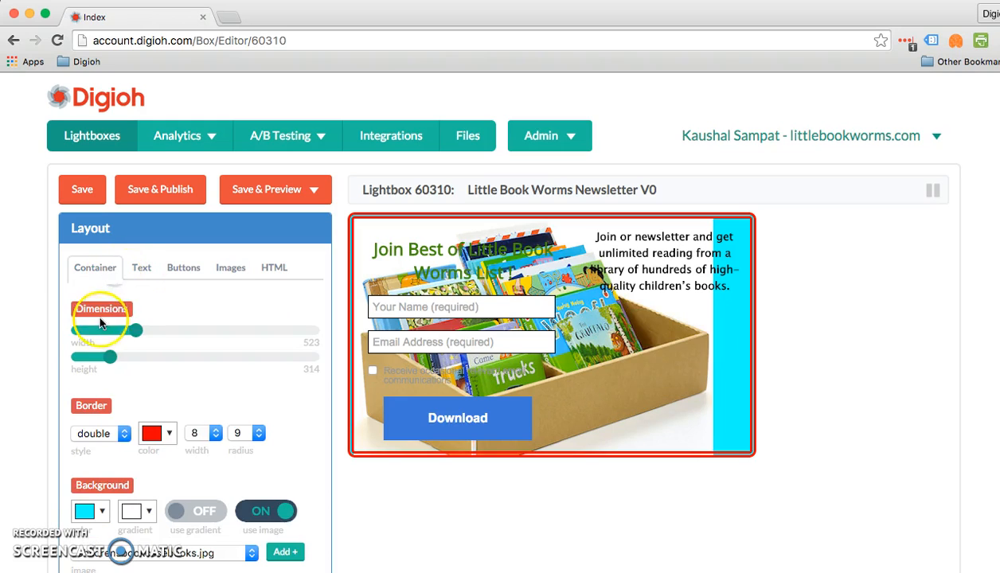
left_click(140, 332)
left_click_drag(140, 332, 133, 332)
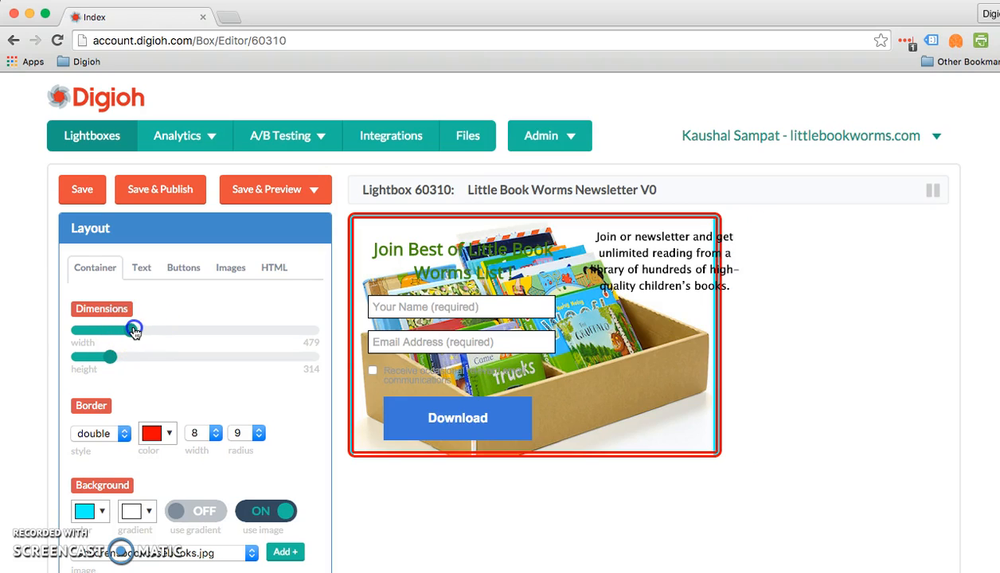
Move the newsletter paragraph fully inside the narrowed container and increase the container's height to about 358.
left_click(611, 251)
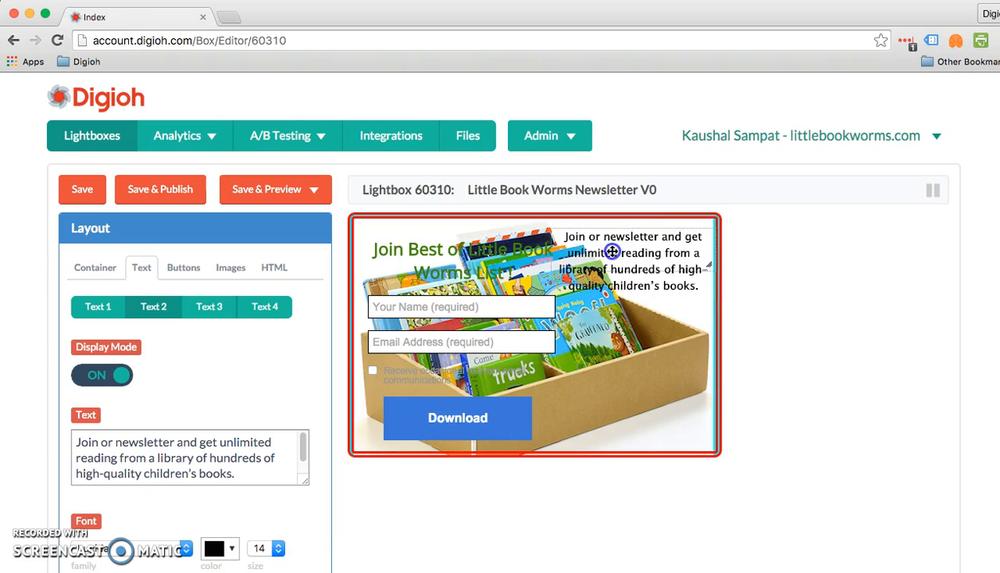
left_click(104, 266)
left_click_drag(99, 360, 115, 363)
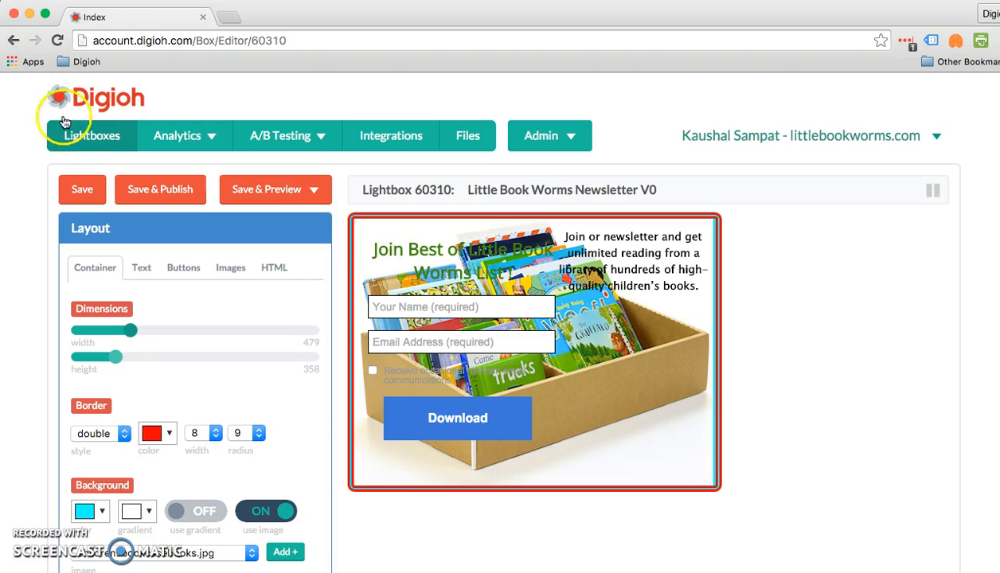
Reload the lightbox editor page to discard the unsaved layout changes.
left_click(56, 41)
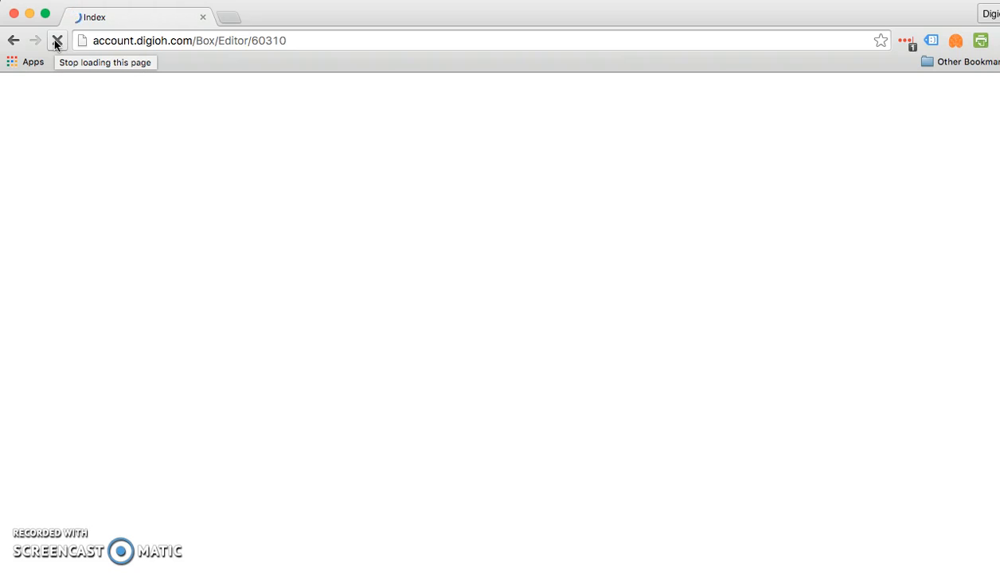
left_click(56, 43)
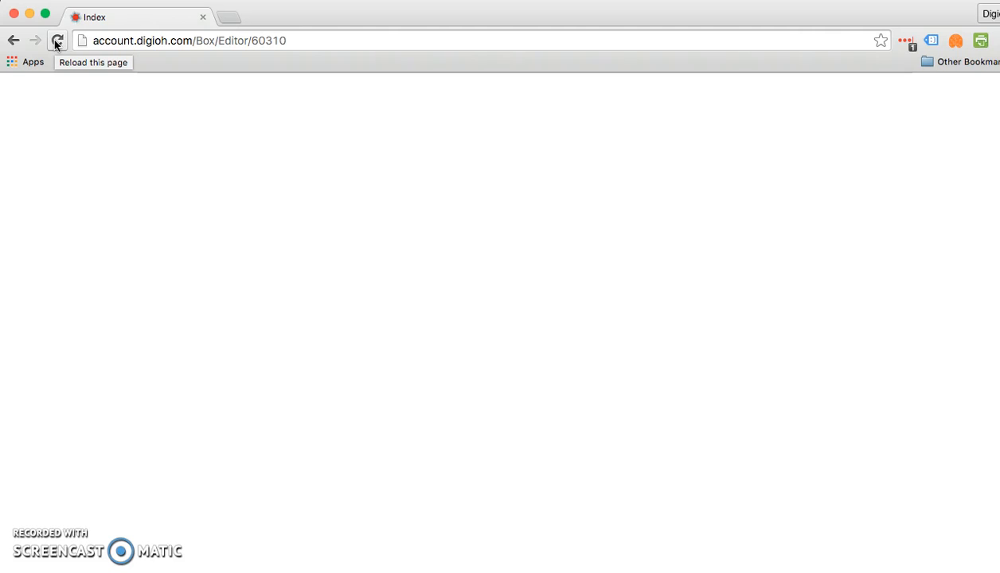
left_click(55, 43)
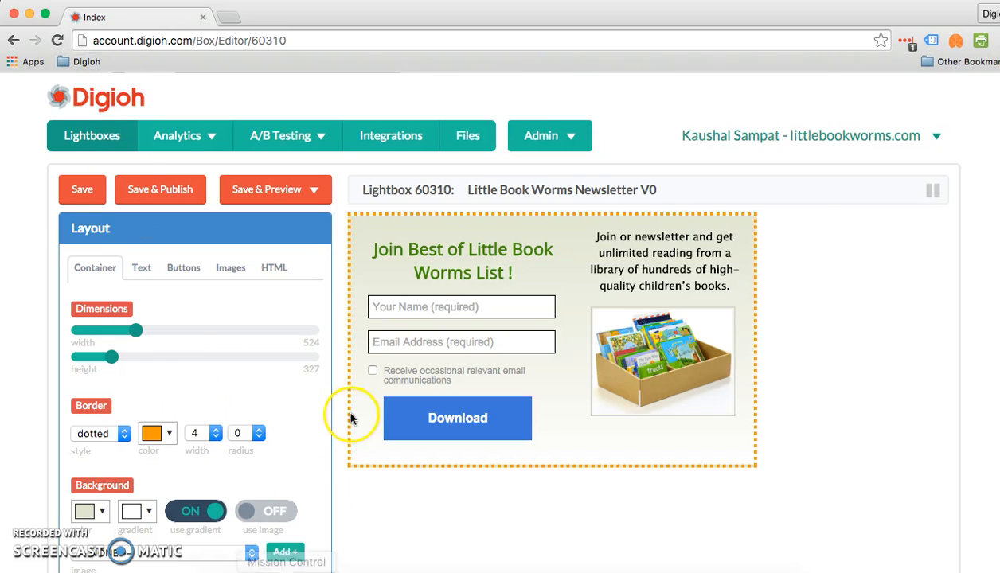
Examine the container's background settings, including the image repeat choice and the available image positions.
scroll(355, 410, "down", 2)
scroll(355, 410, "down", 2)
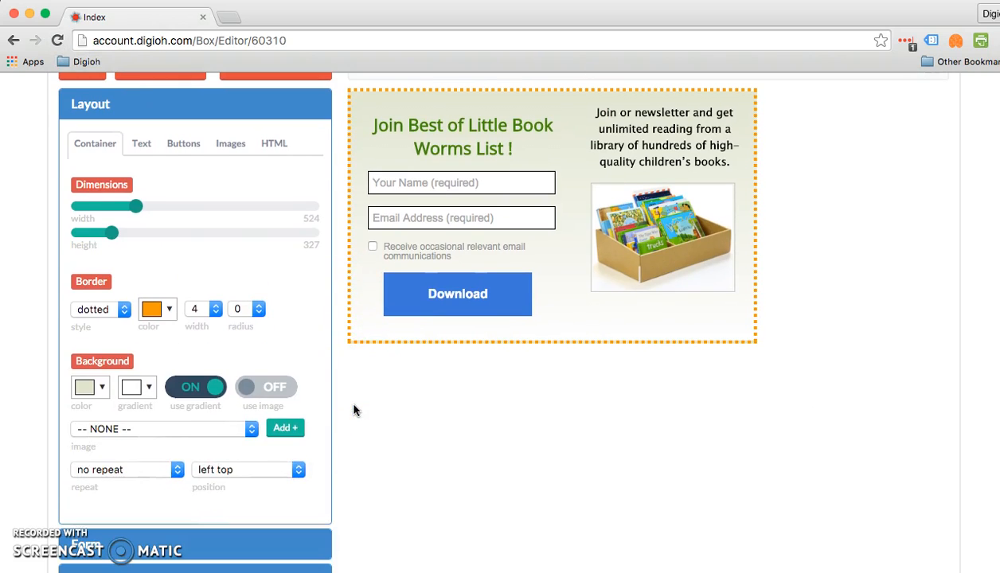
scroll(196, 382, "down", 4)
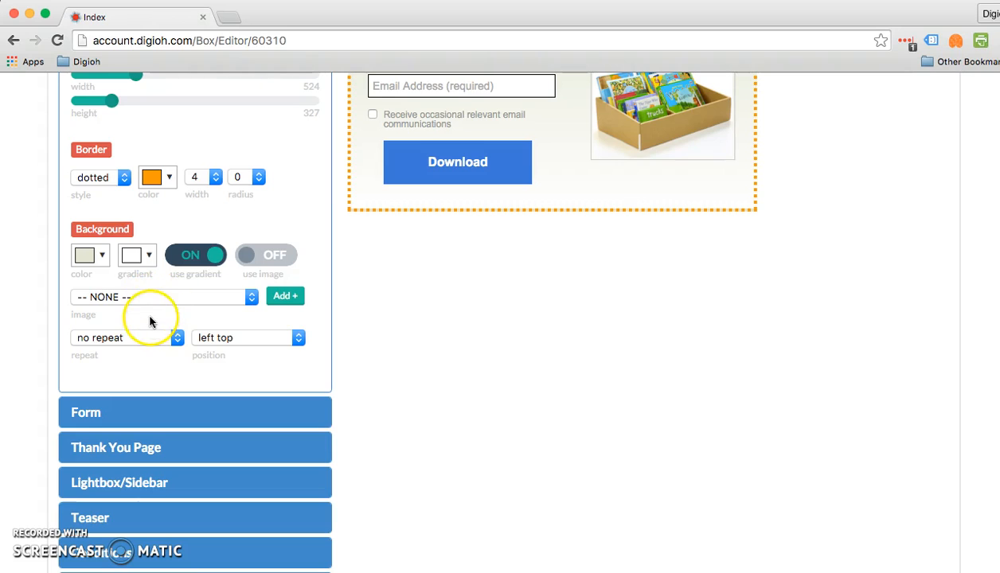
left_click(243, 345)
scroll(179, 390, "up", 1)
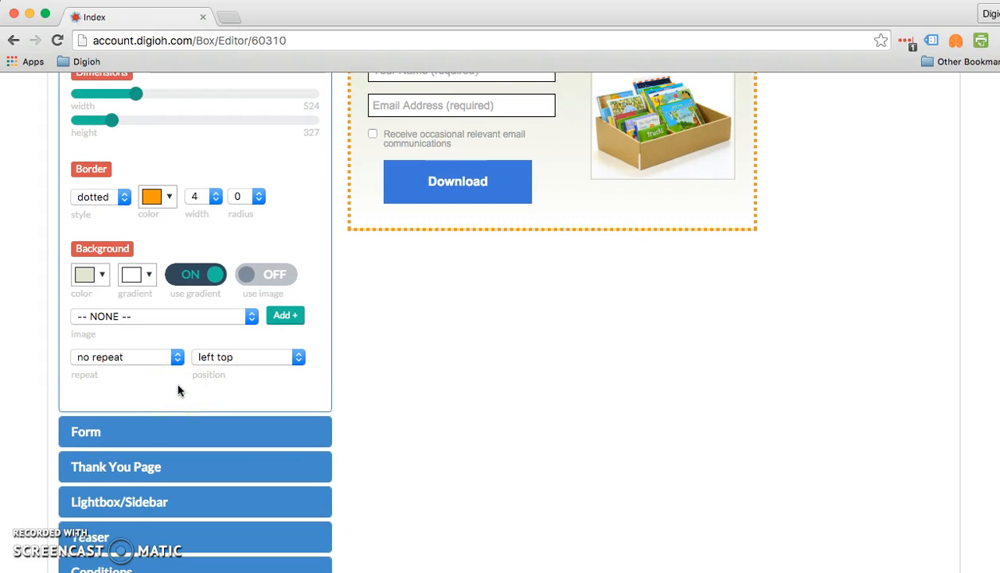
scroll(179, 390, "up", 1)
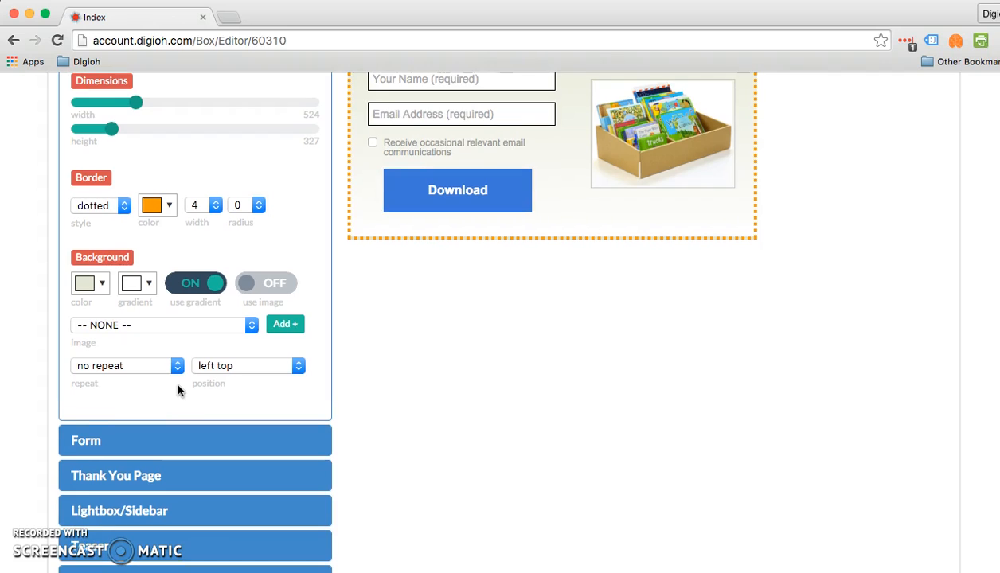
left_click(224, 366)
left_click(224, 366)
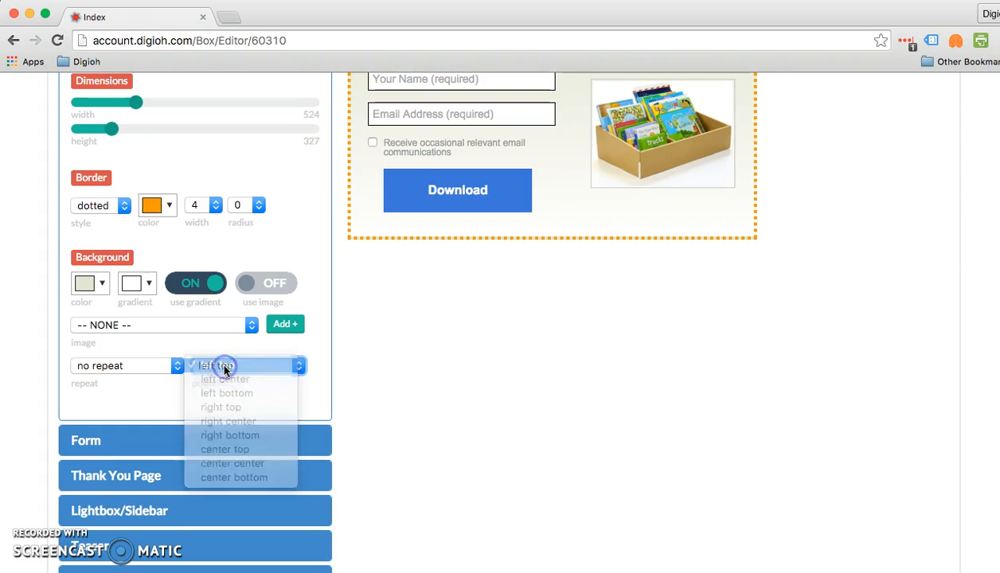
scroll(402, 451, "up", 5)
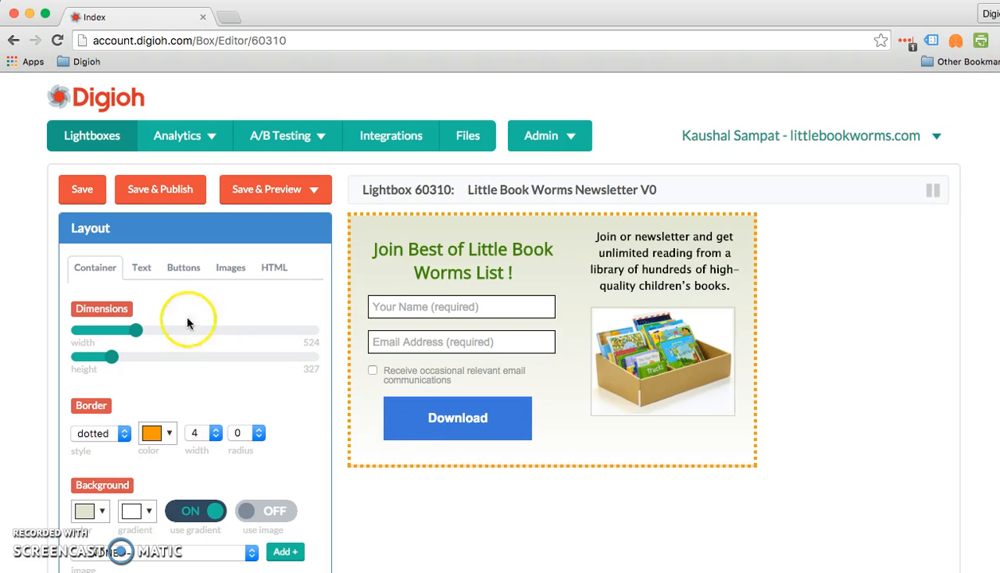
Examine the text settings of the heading and the newsletter paragraph and compare them with the container settings.
left_click(143, 267)
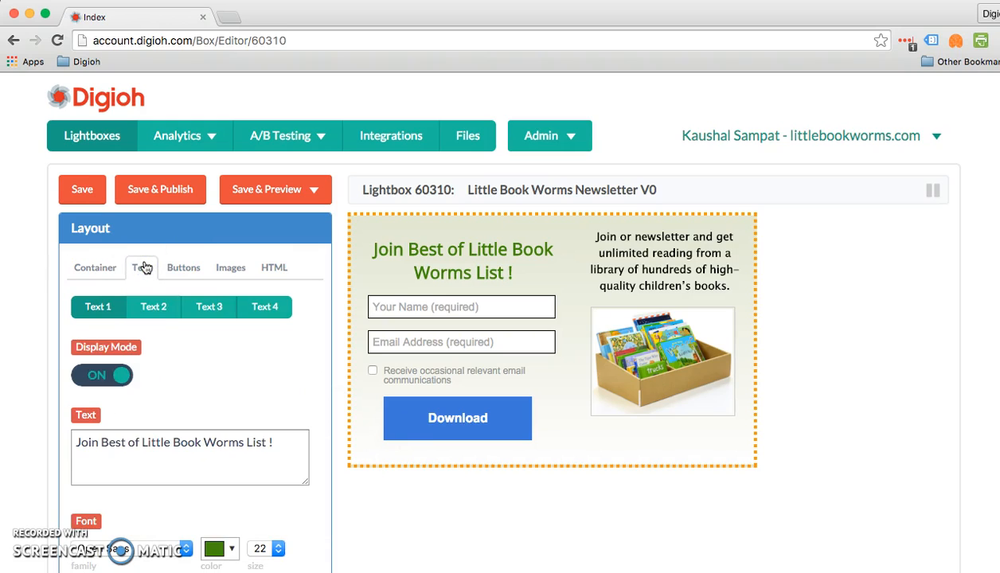
left_click(448, 266)
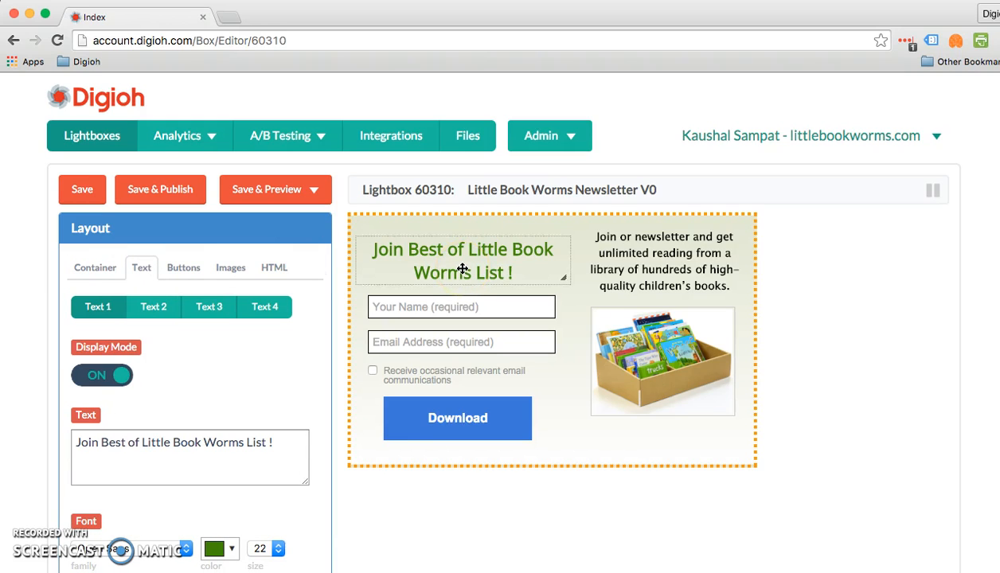
left_click(639, 251)
left_click(139, 260)
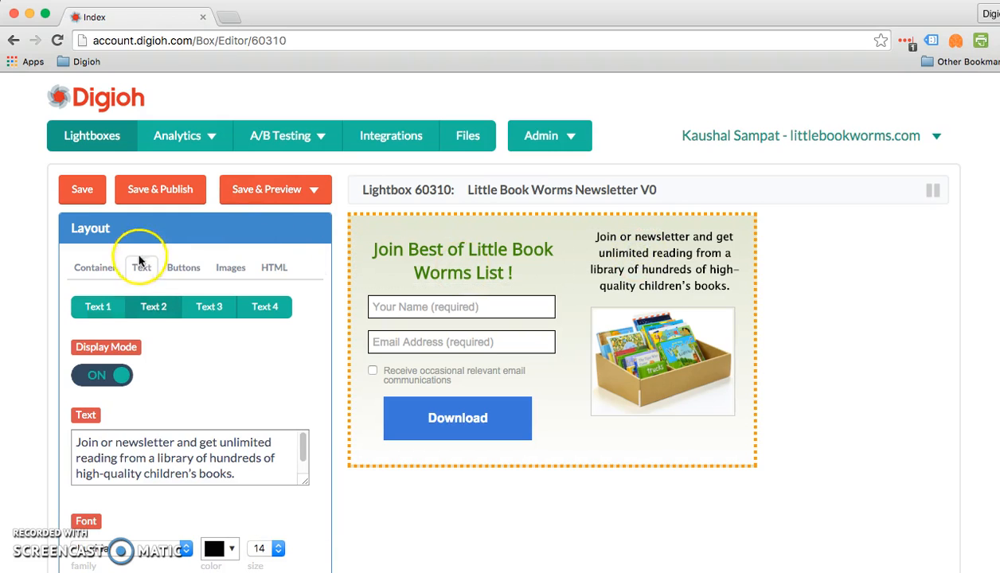
left_click(95, 260)
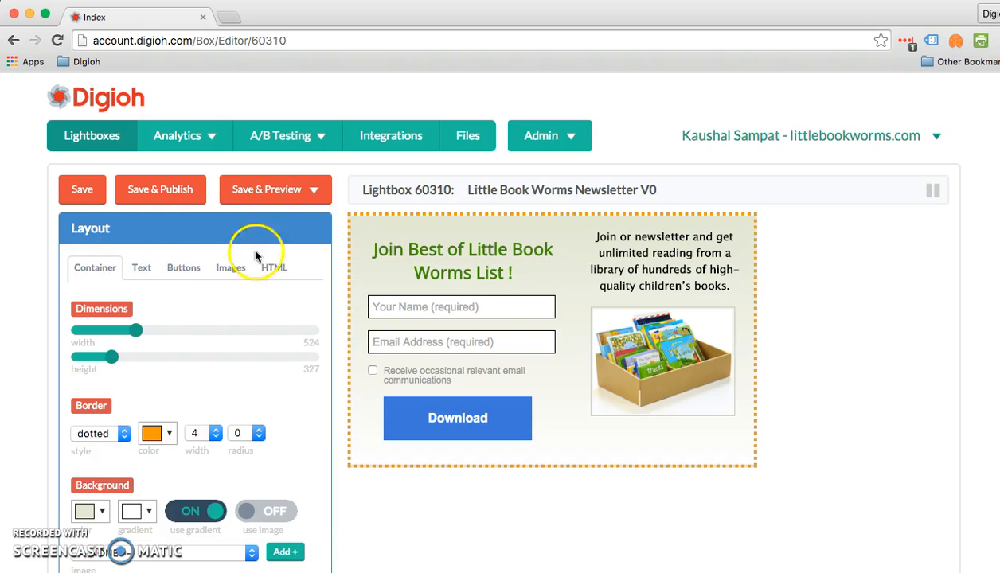
left_click(423, 258)
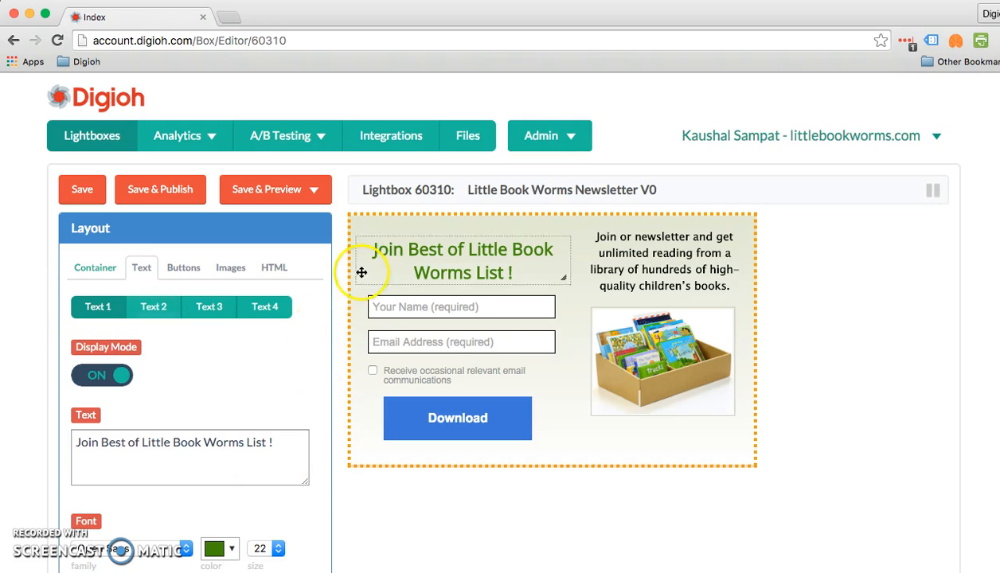
Correct "or" to "our" in the Text 2 paragraph so that it begins "Join our newsletter".
left_click(693, 251)
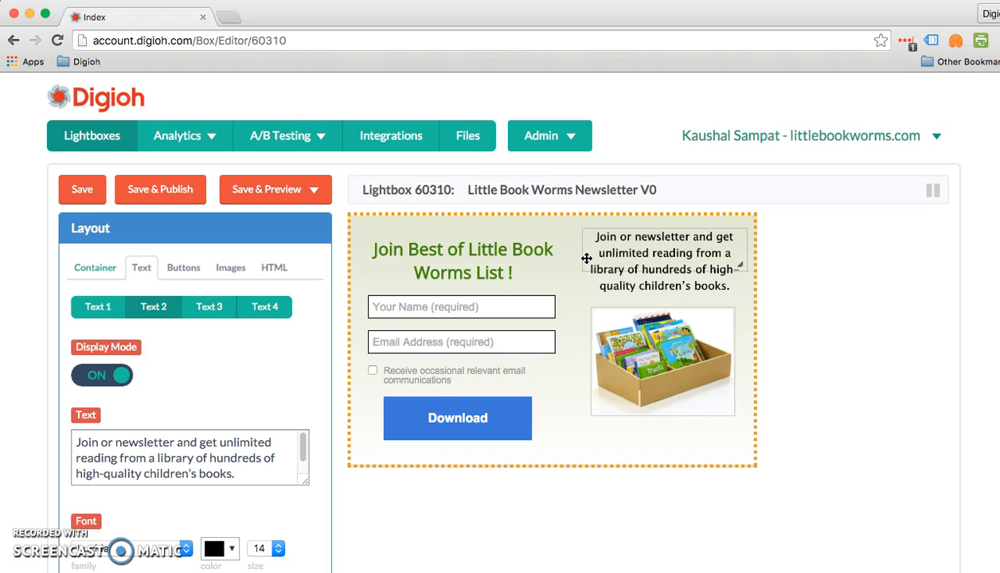
left_click(108, 441)
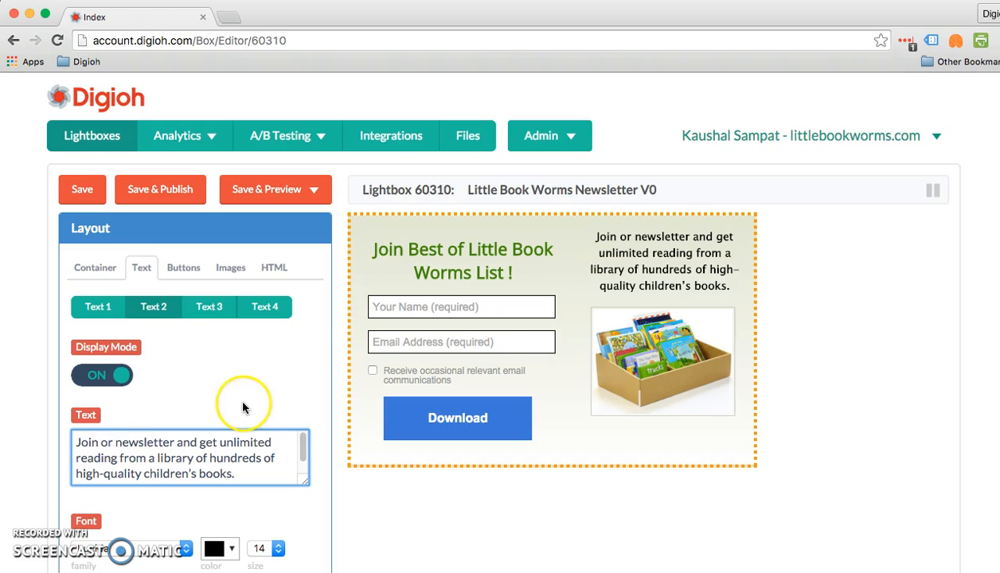
type("u")
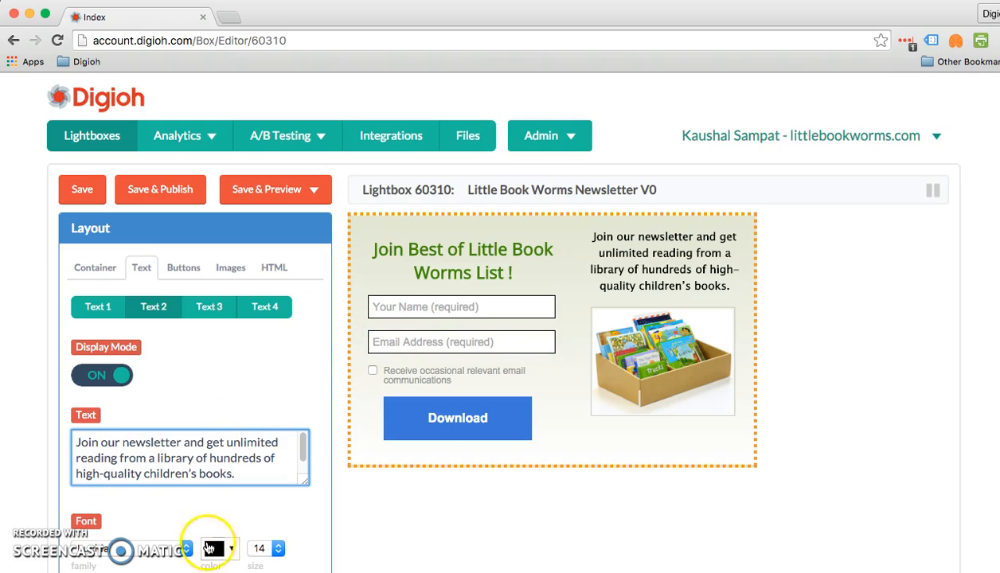
Set the newsletter paragraph's font family to Open Sans and its color to red.
scroll(257, 525, "down", 2)
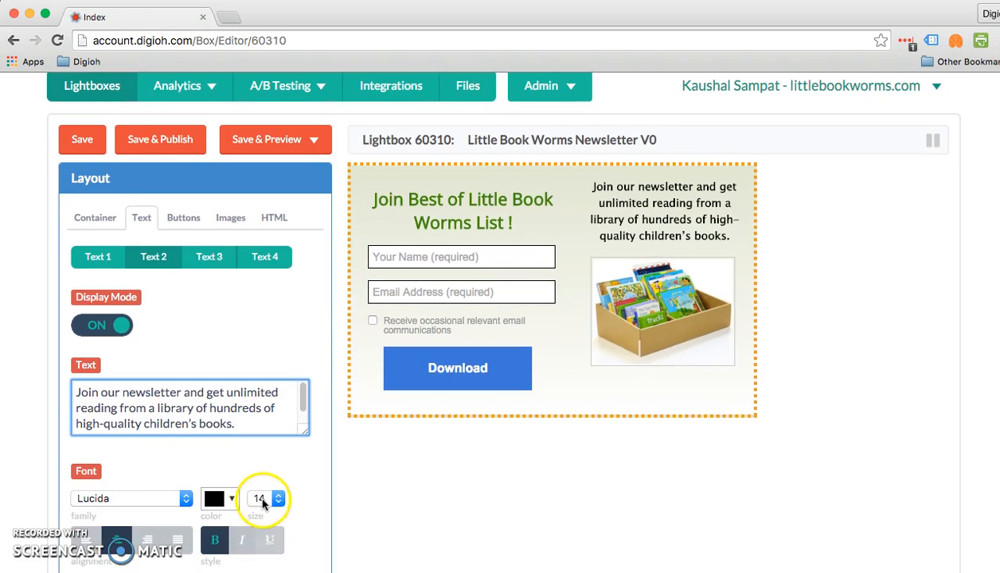
left_click(172, 499)
scroll(171, 499, "down", 10)
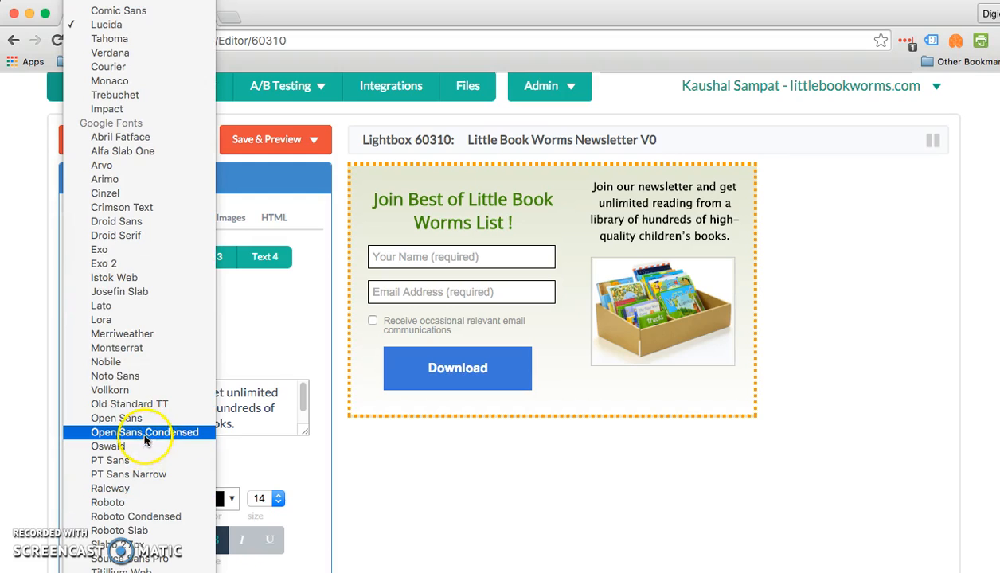
left_click(147, 419)
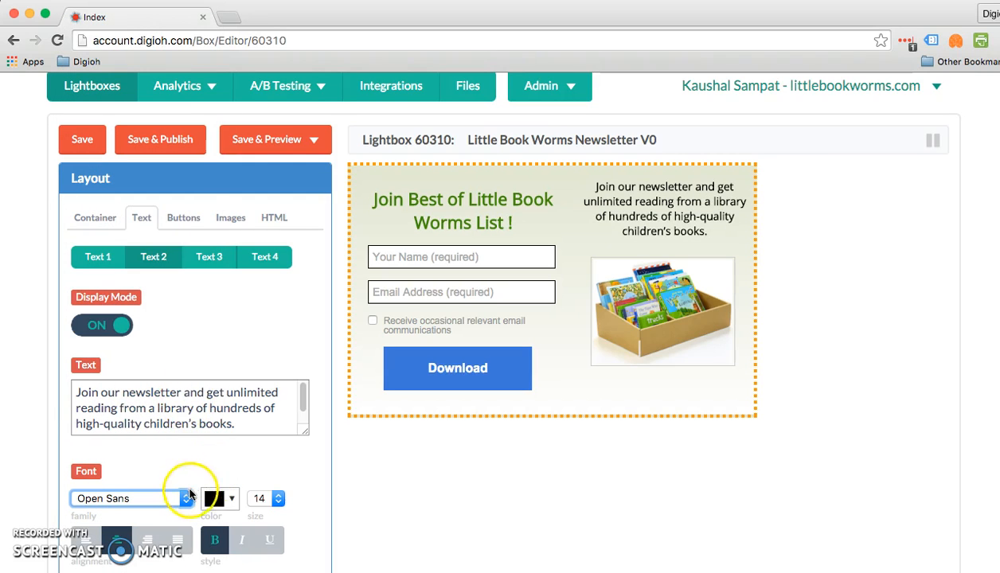
left_click(216, 499)
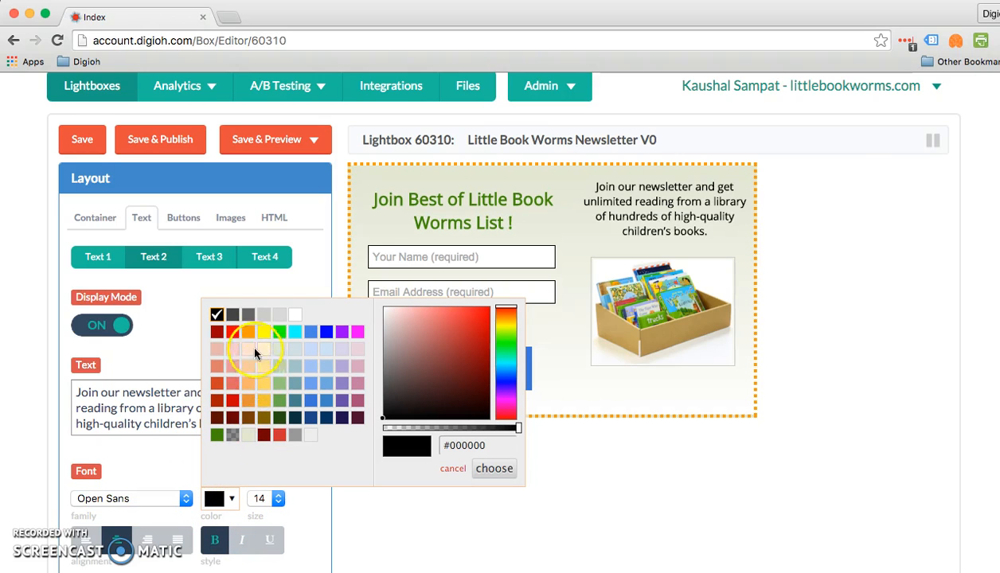
left_click(233, 332)
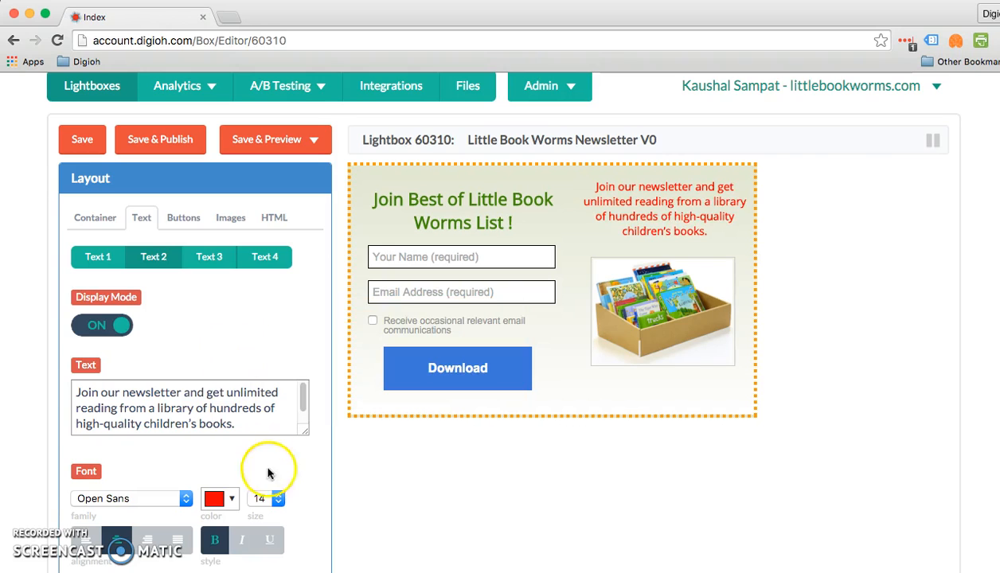
Try font size 18 on the newsletter paragraph, and set it back to 14.
left_click(268, 499)
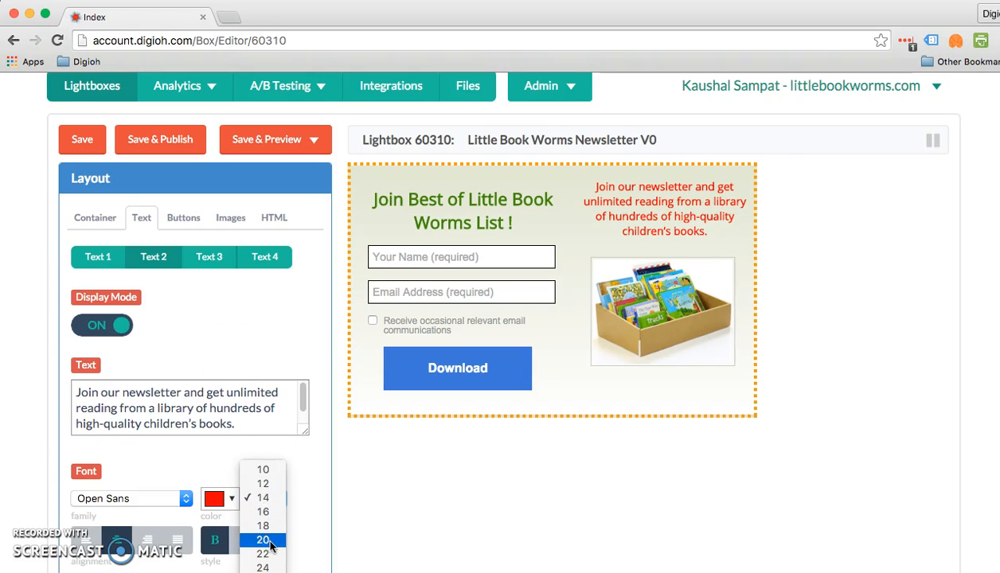
left_click(268, 528)
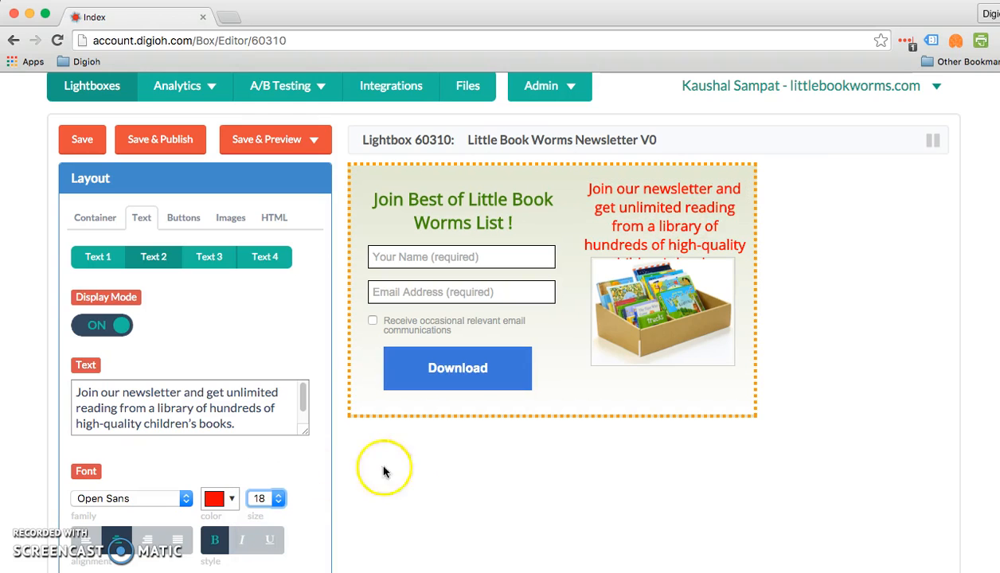
left_click(263, 498)
left_click(261, 474)
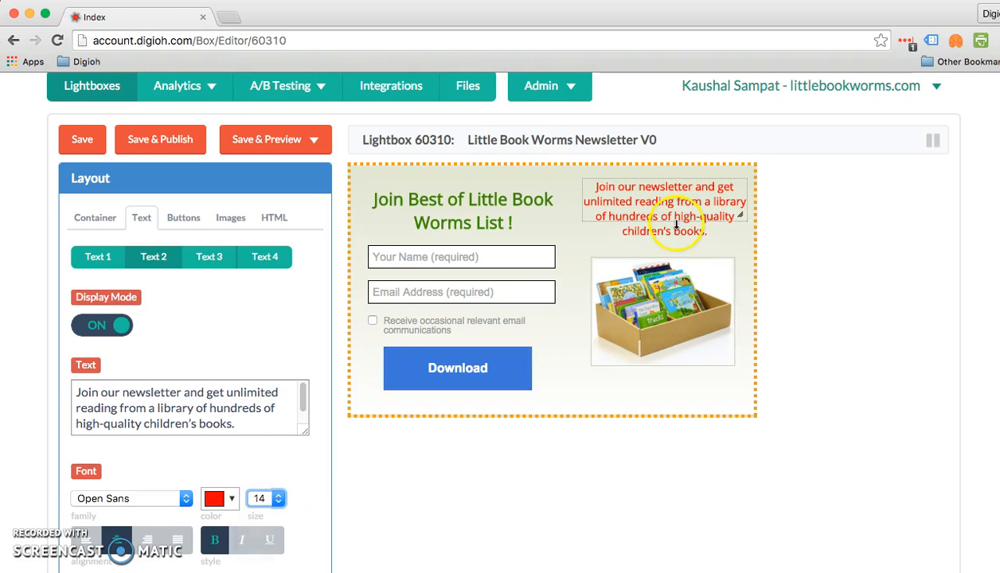
Examine the alignment, style, size and position information of the newsletter paragraph.
scroll(172, 414, "down", 5)
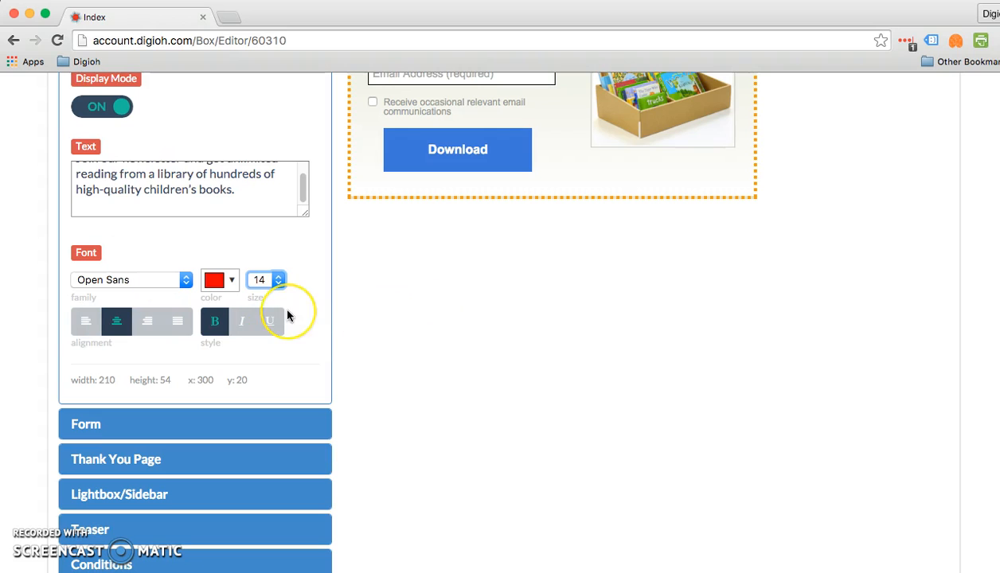
scroll(287, 316, "up", 3)
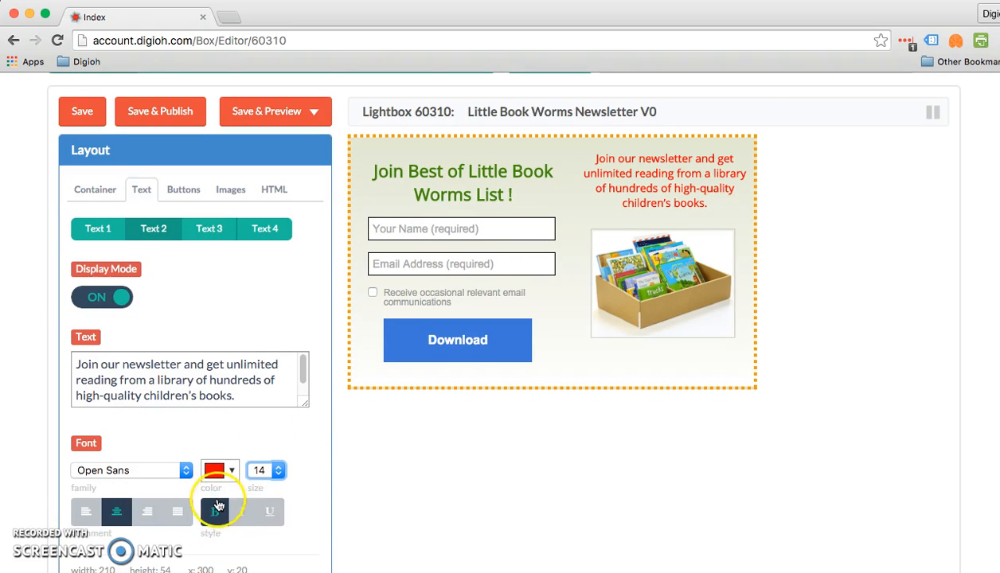
scroll(218, 504, "down", 1)
scroll(218, 504, "down", 5)
scroll(216, 506, "up", 6)
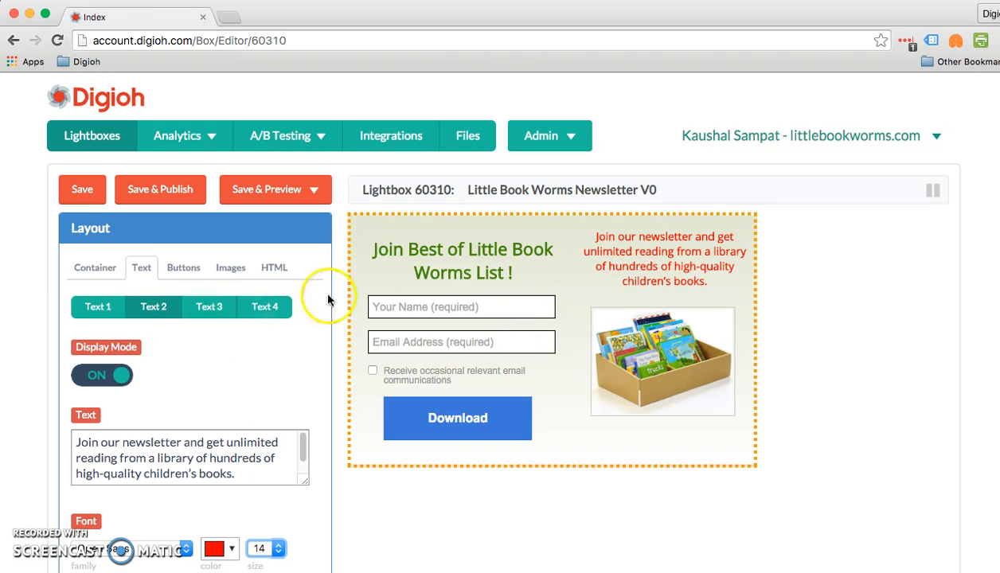
Look through the layout settings for buttons, images and HTML, ending on those of the Download button.
left_click(182, 269)
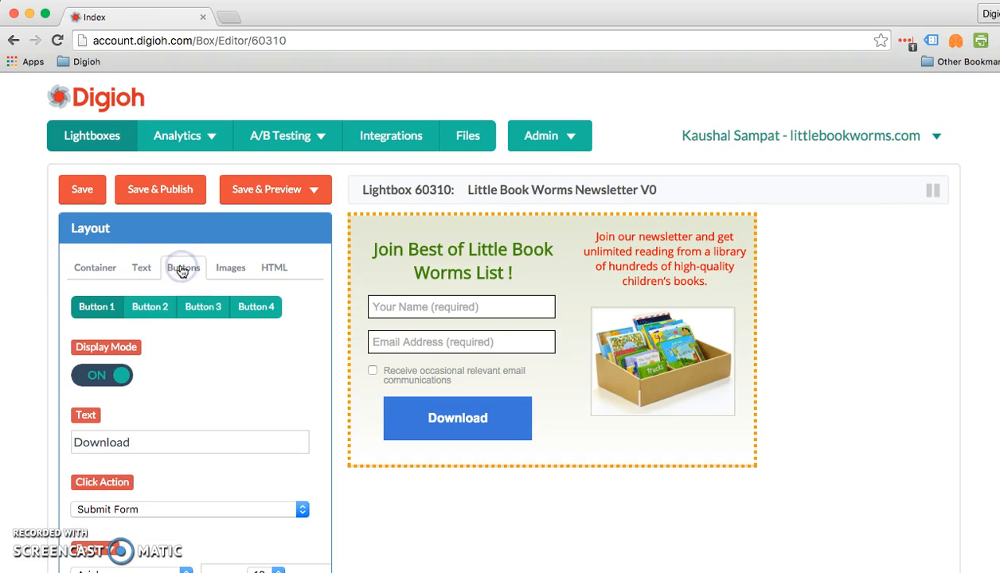
left_click(226, 268)
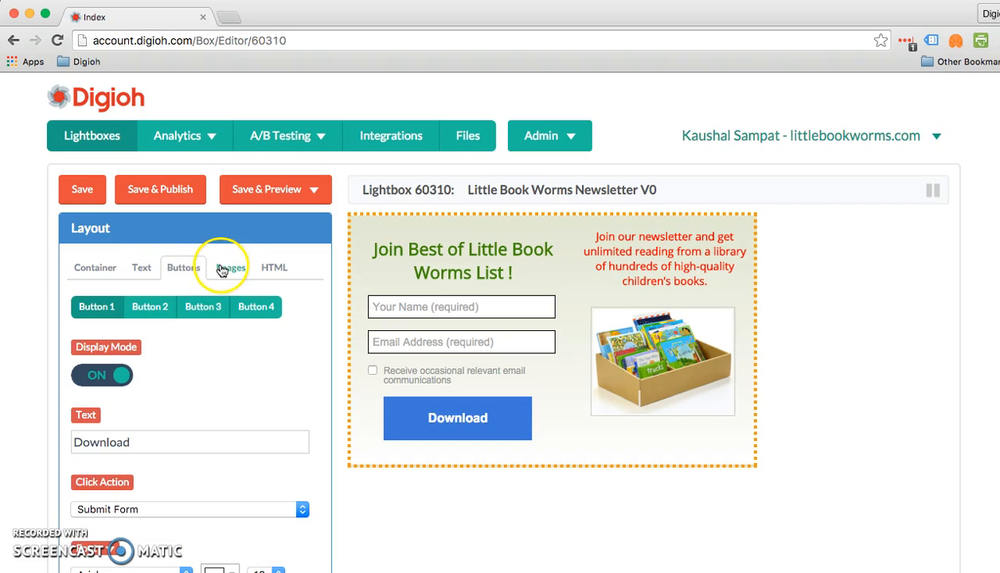
left_click(280, 269)
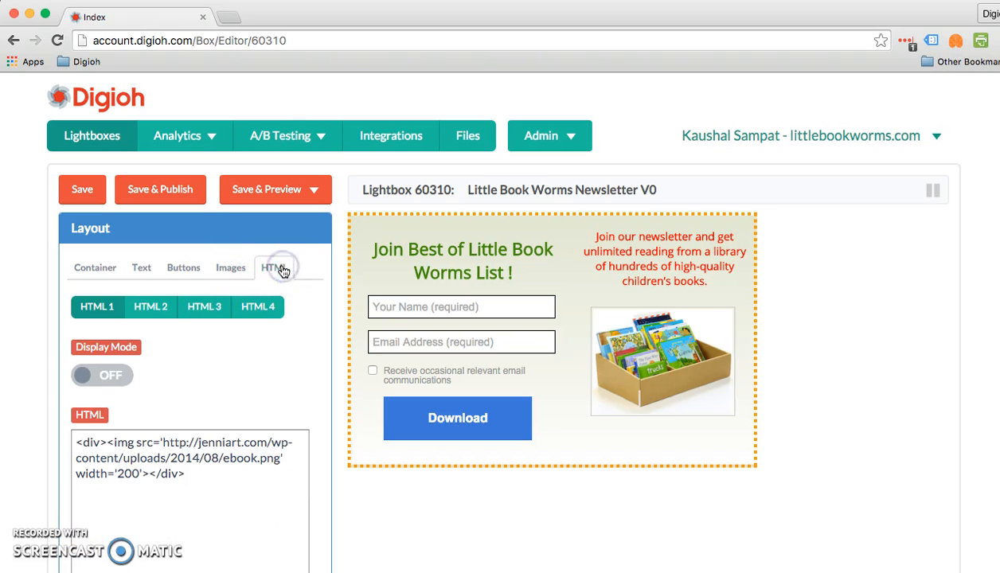
left_click(228, 275)
left_click(189, 269)
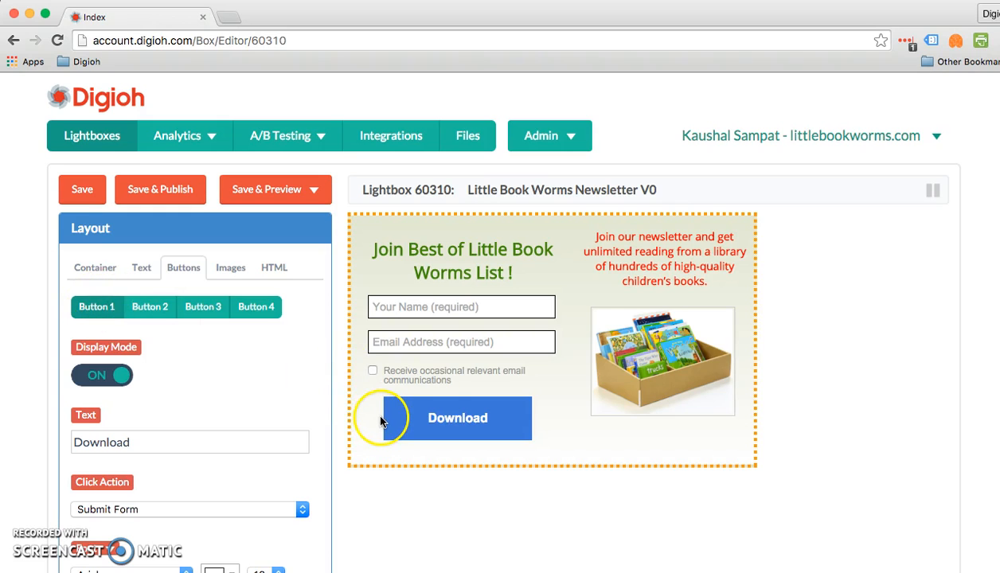
scroll(441, 420, "down", 1)
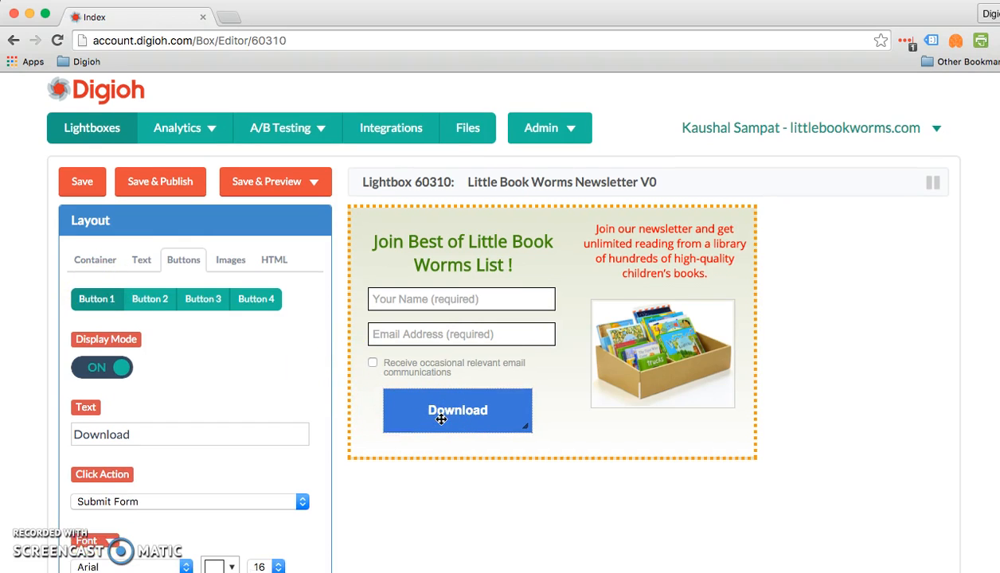
Change the Download button's text to "GET ON THE LIST!".
scroll(441, 419, "down", 5)
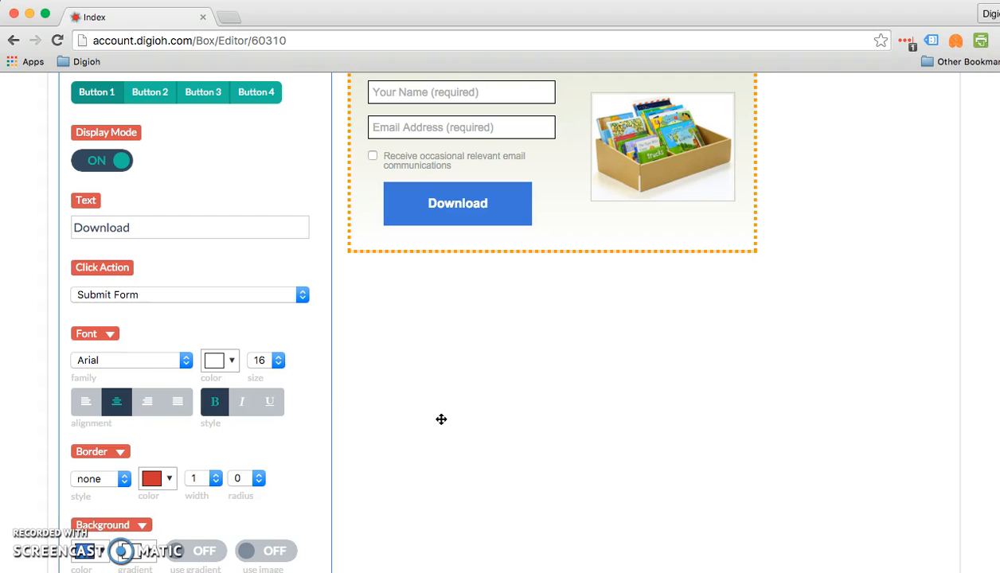
scroll(176, 343, "up", 3)
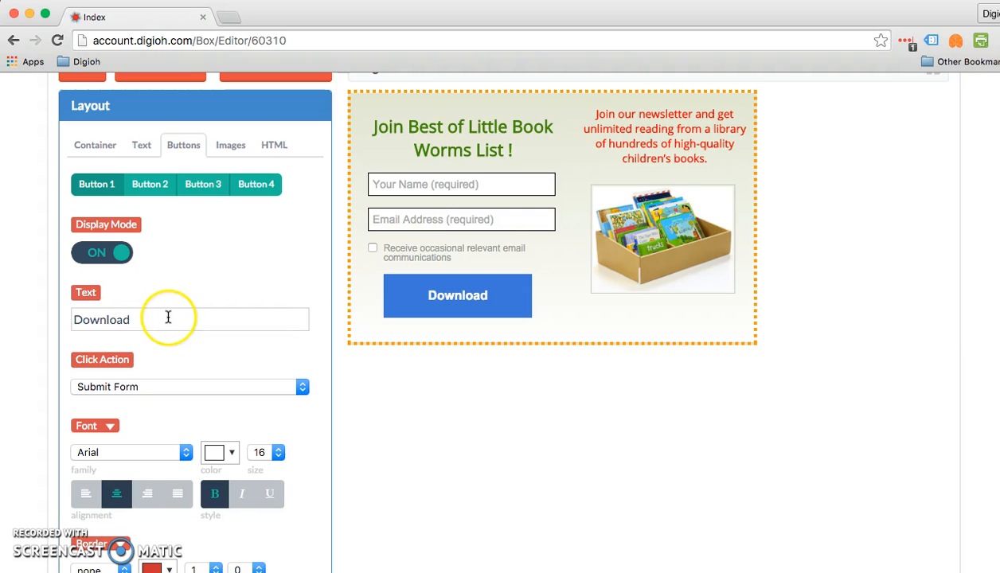
left_click_drag(166, 317, 39, 308)
type("GET JO")
key("BackSpace")
key("BackSpace")
key("BackSpace")
type("ON THE LIST!")
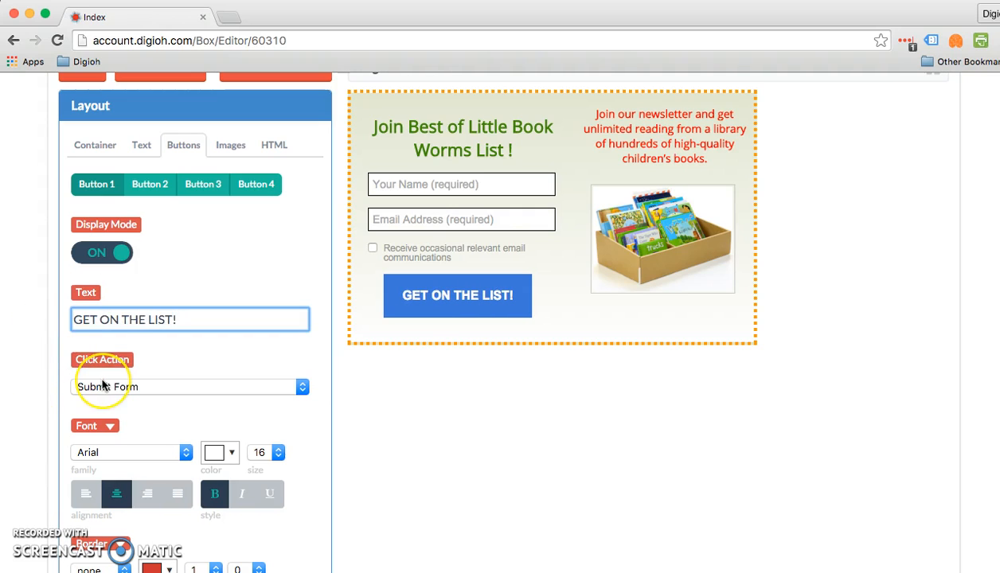
scroll(104, 385, "down", 1)
scroll(143, 369, "down", 1)
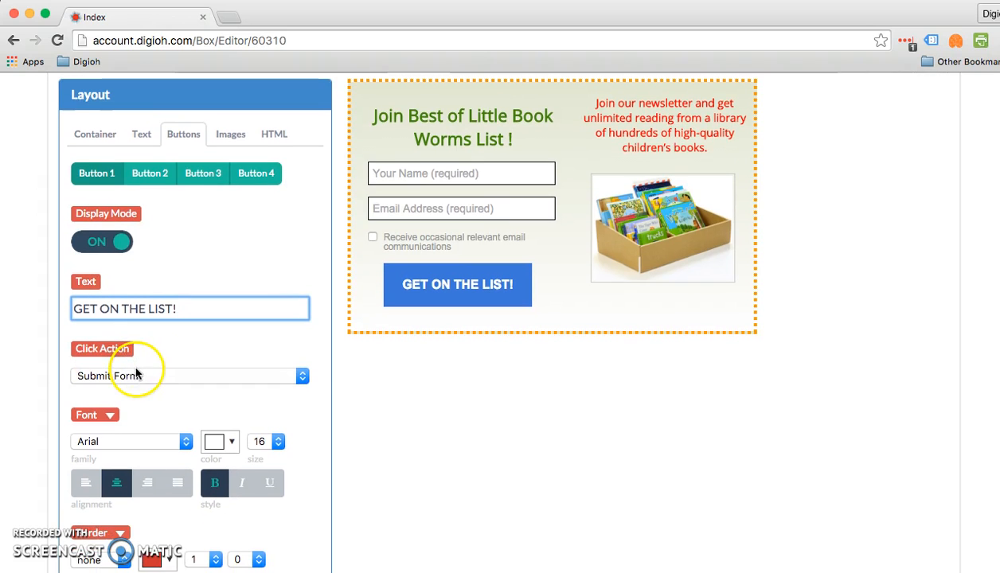
left_click(513, 291)
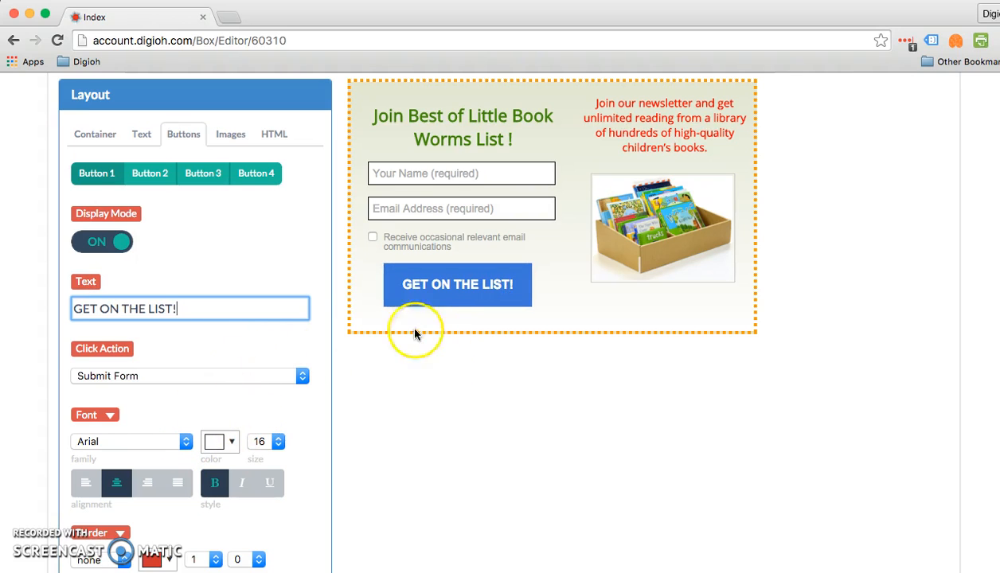
Try font size 18 for the button's hover state and check it in the lightbox preview.
left_click(104, 418)
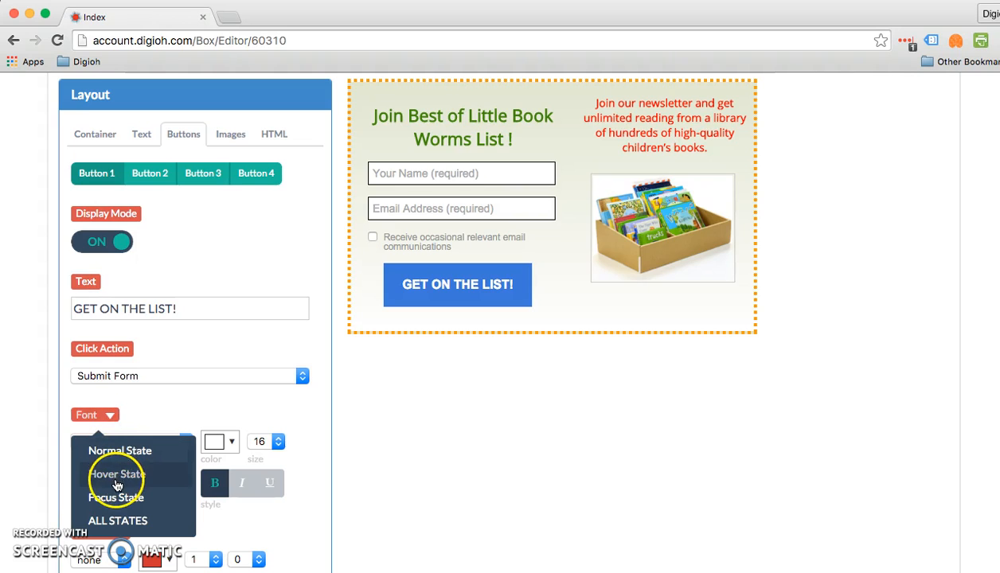
left_click(117, 485)
left_click(266, 442)
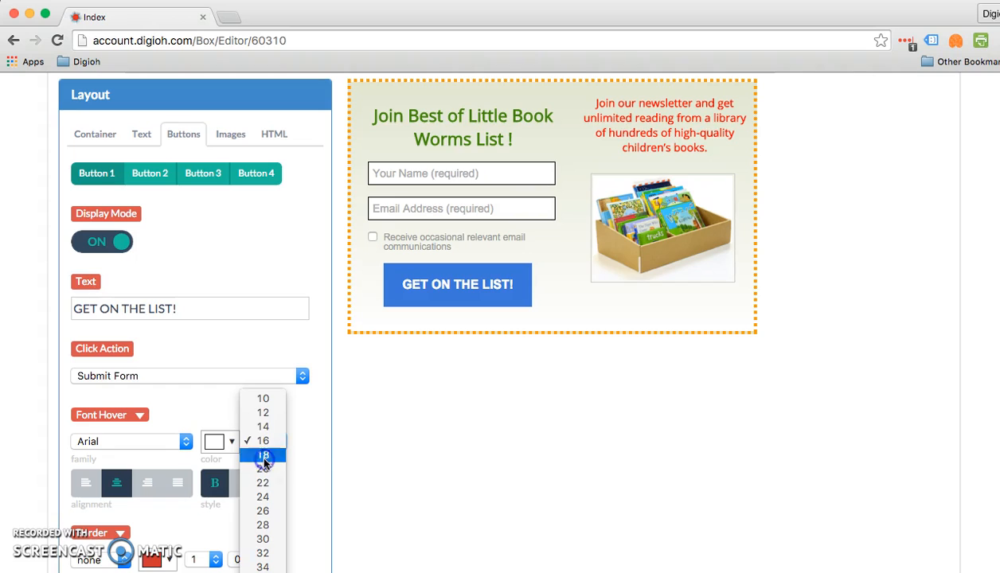
left_click(264, 457)
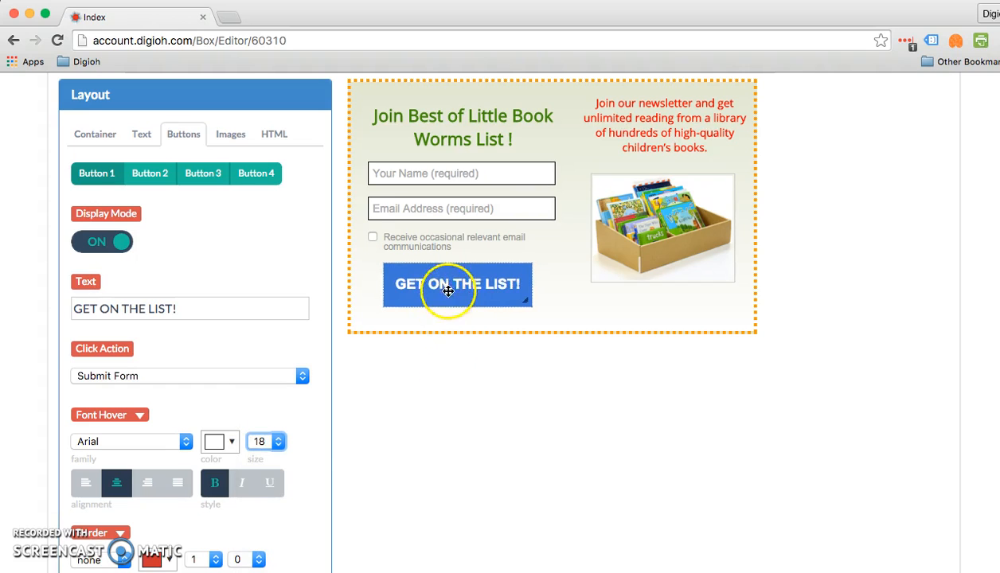
Set the button's hover-state font size back to 16 and return the font settings to the normal state.
left_click(138, 415)
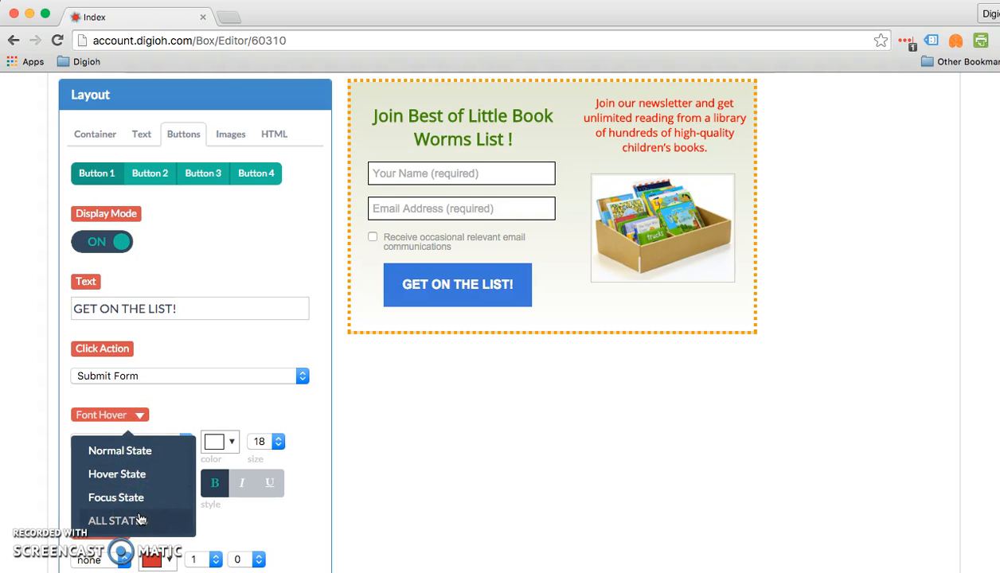
left_click(140, 519)
left_click(277, 442)
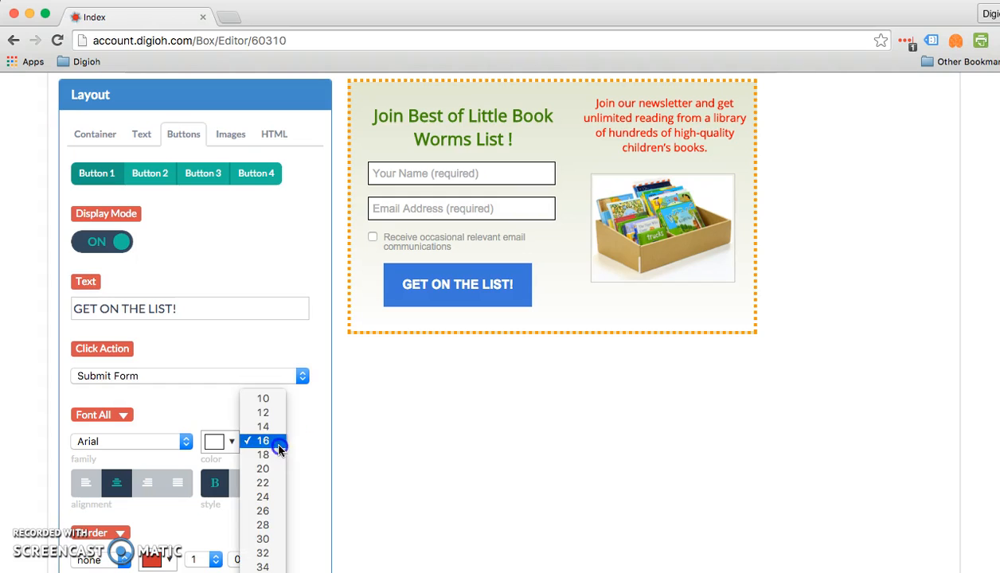
left_click(100, 398)
left_click(98, 410)
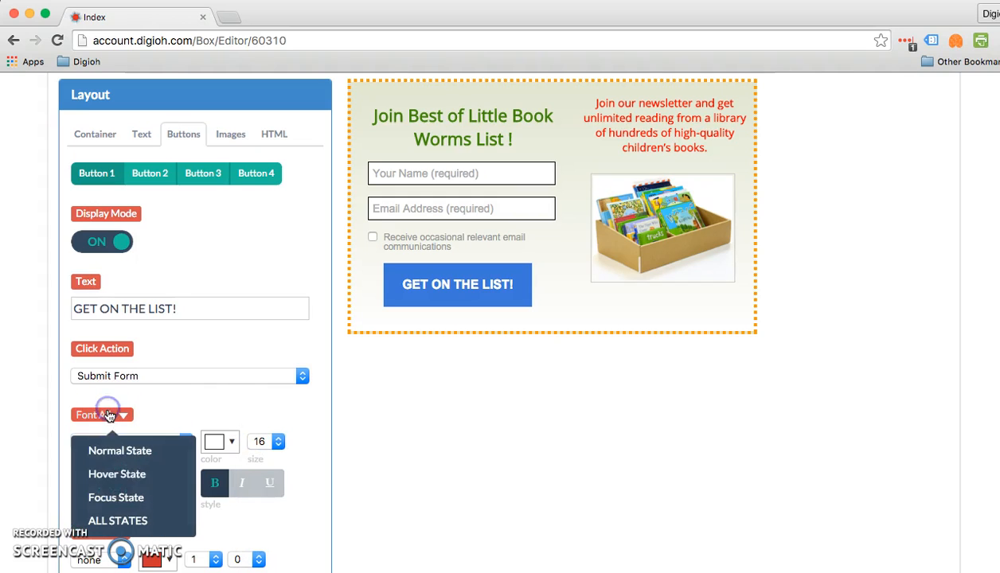
left_click(106, 473)
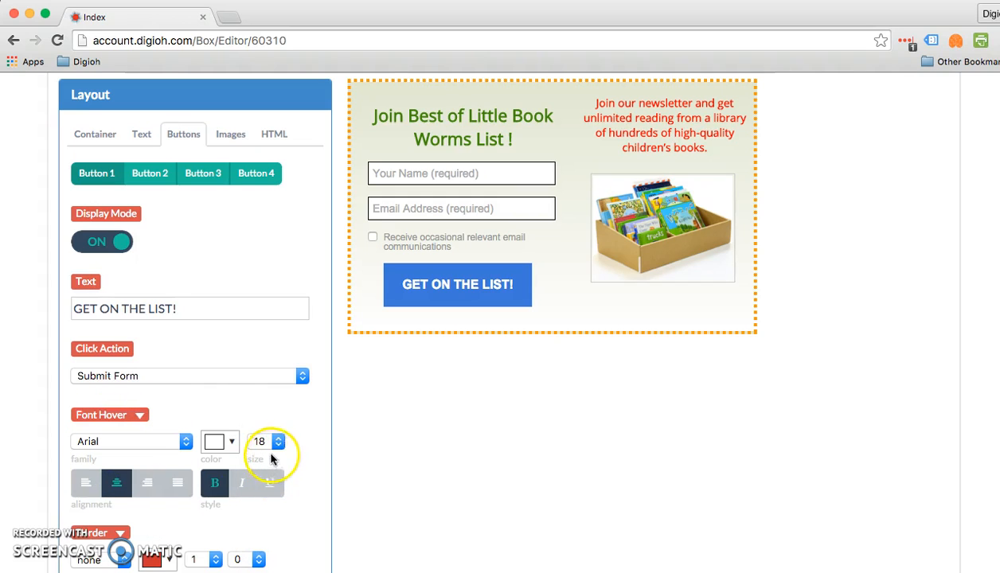
left_click(270, 447)
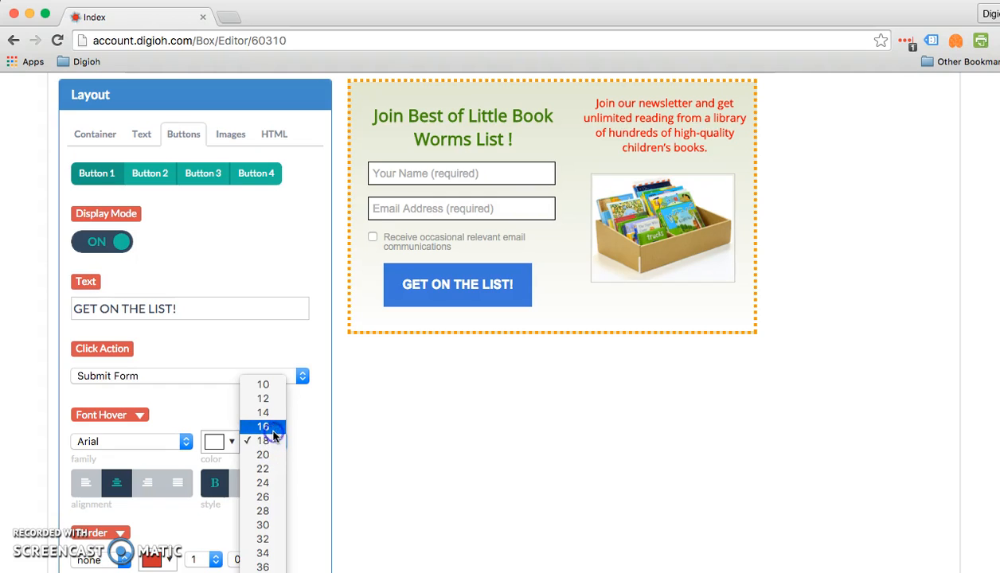
left_click(265, 428)
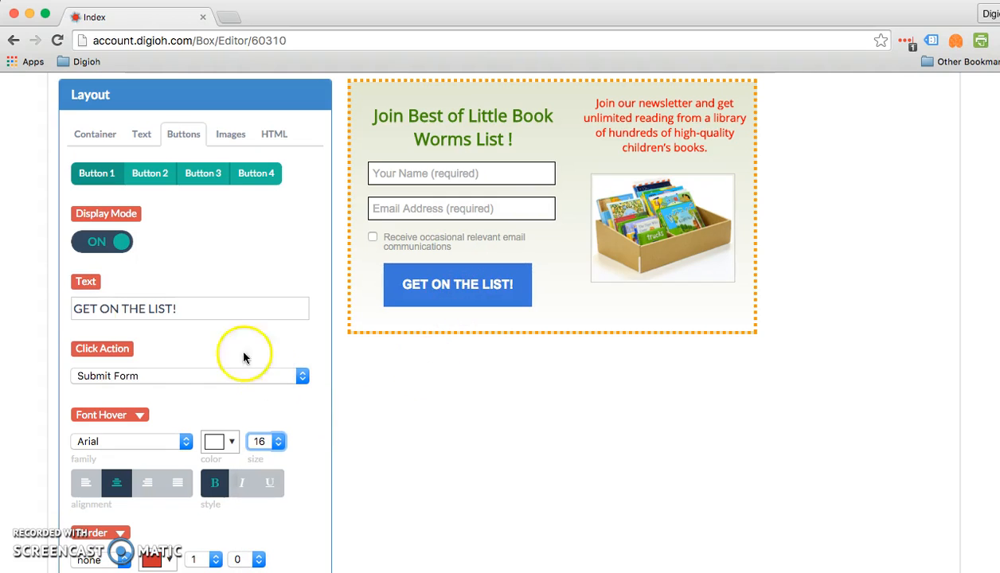
left_click(140, 414)
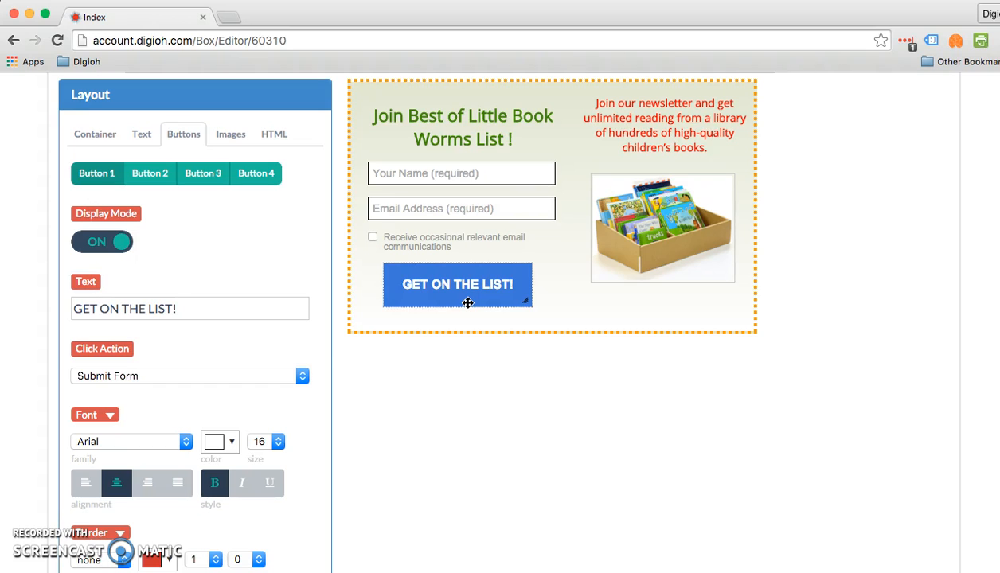
Set the border width of the button's focus state to 4.
scroll(317, 334, "down", 3)
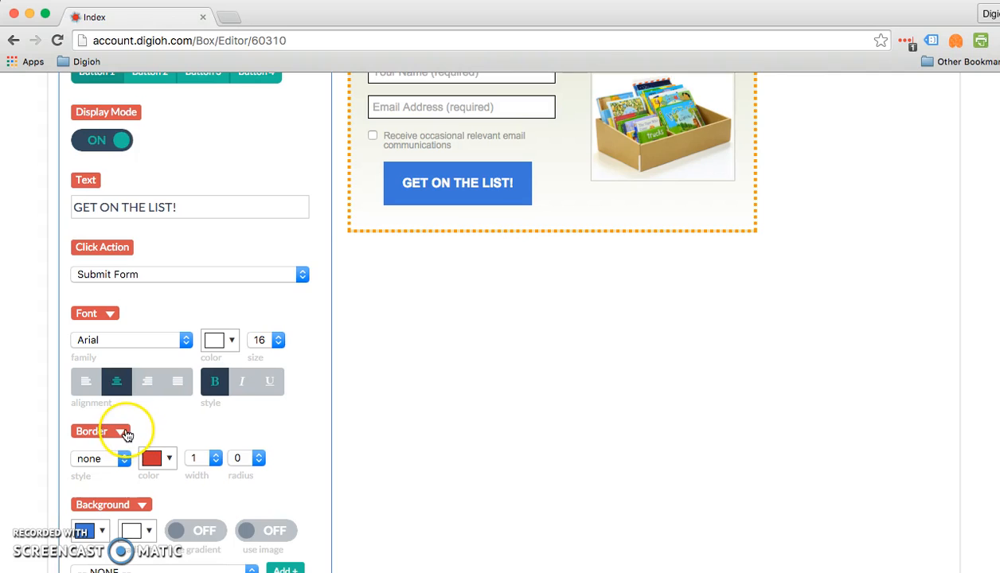
left_click(119, 431)
left_click(101, 518)
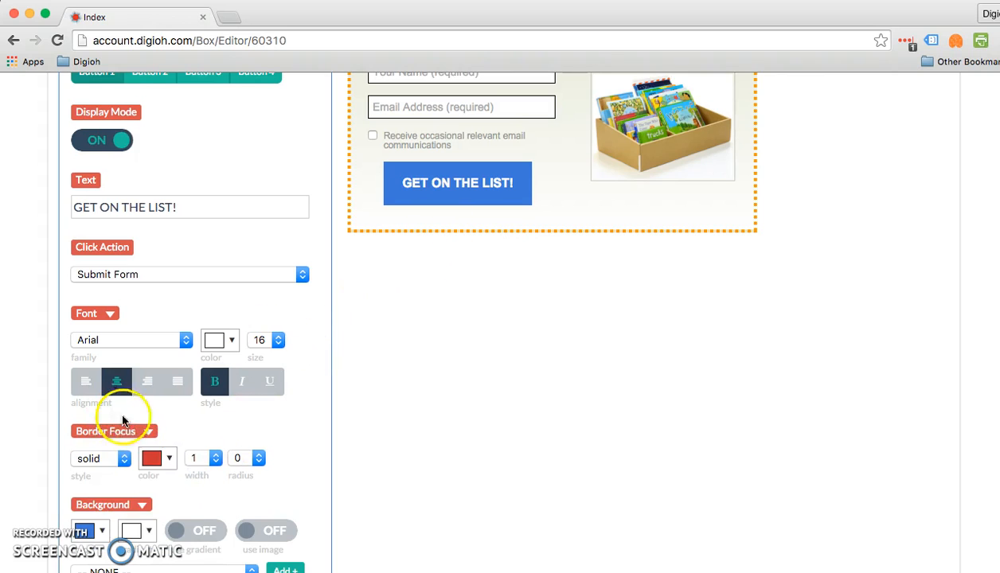
left_click(191, 459)
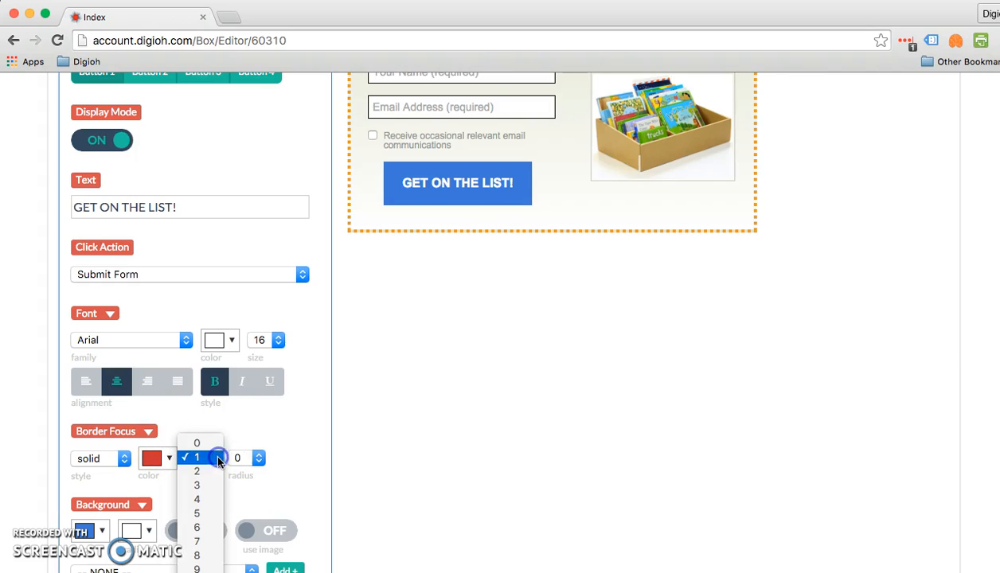
left_click(204, 504)
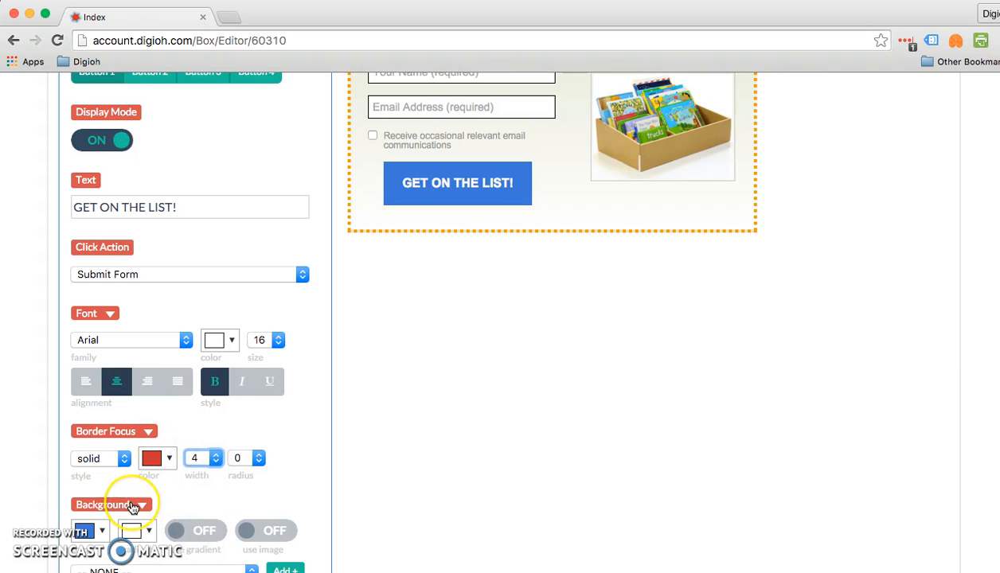
Set the background color of the button's focus state to orange.
left_click(132, 505)
scroll(132, 509, "down", 1)
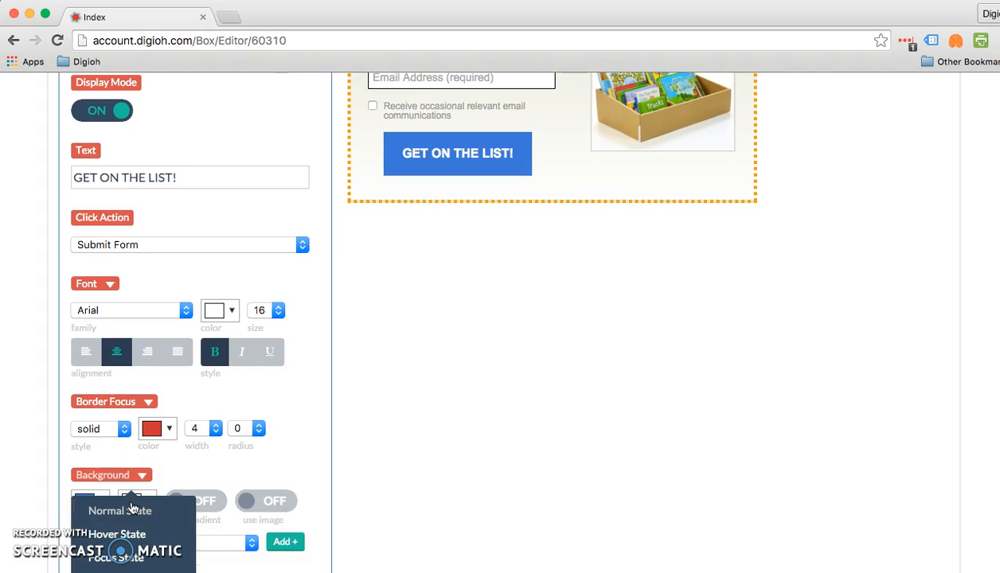
scroll(129, 509, "down", 1)
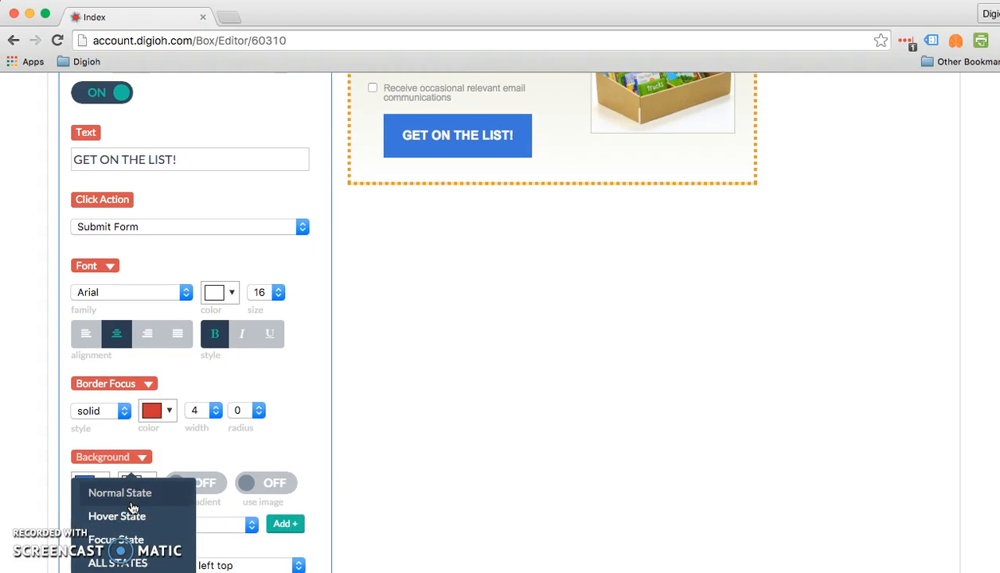
scroll(132, 506, "down", 2)
left_click(134, 475)
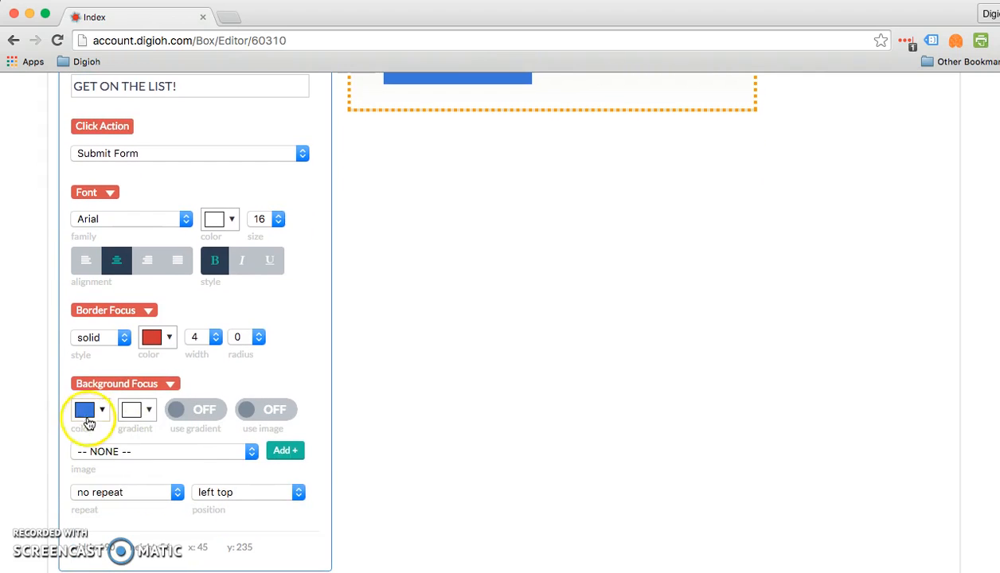
left_click(85, 412)
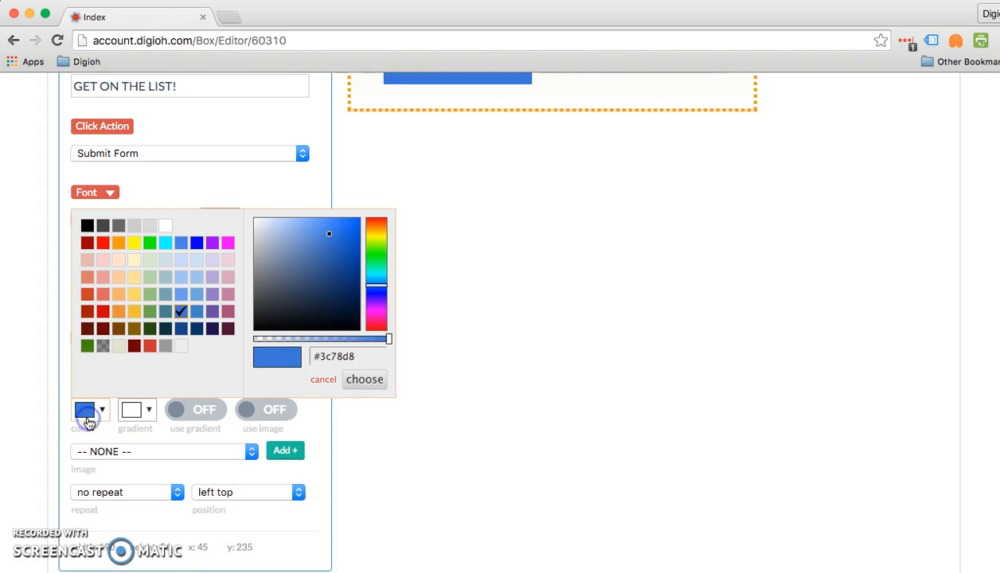
left_click(118, 242)
Test the focus-state border and background of the GET ON THE LIST! button in the lightbox preview.
scroll(122, 232, "up", 5)
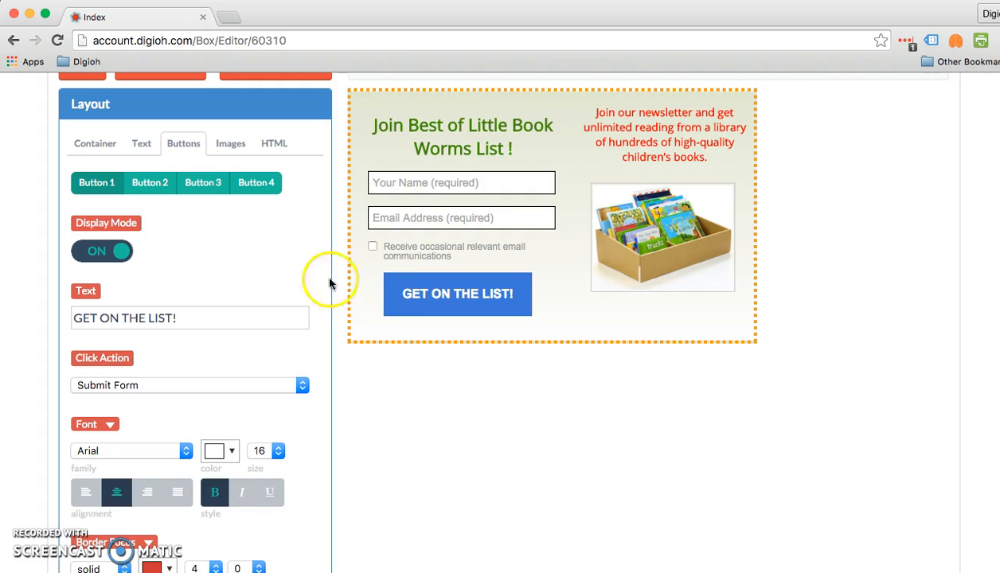
left_click(400, 295)
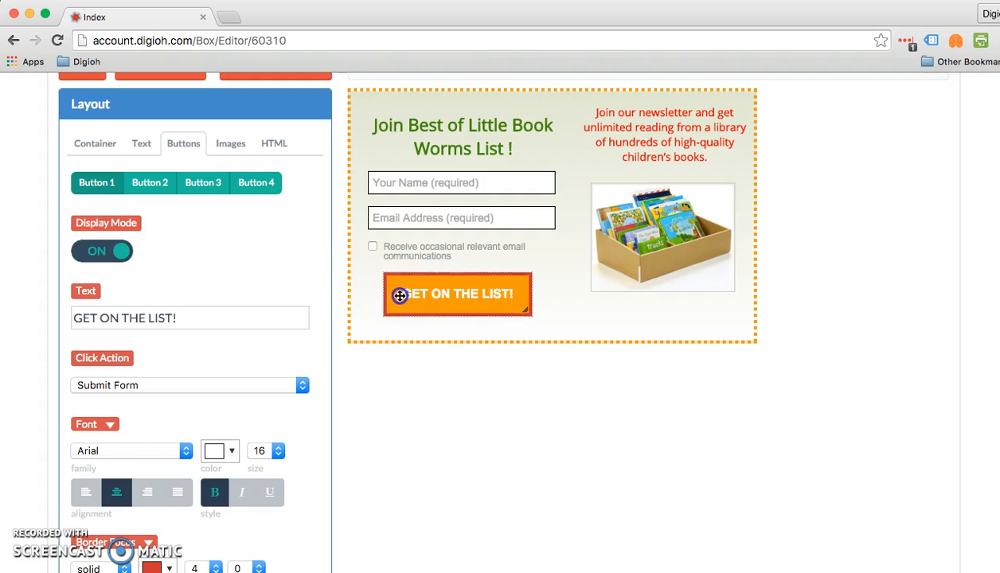
left_click(400, 295)
left_click(400, 296)
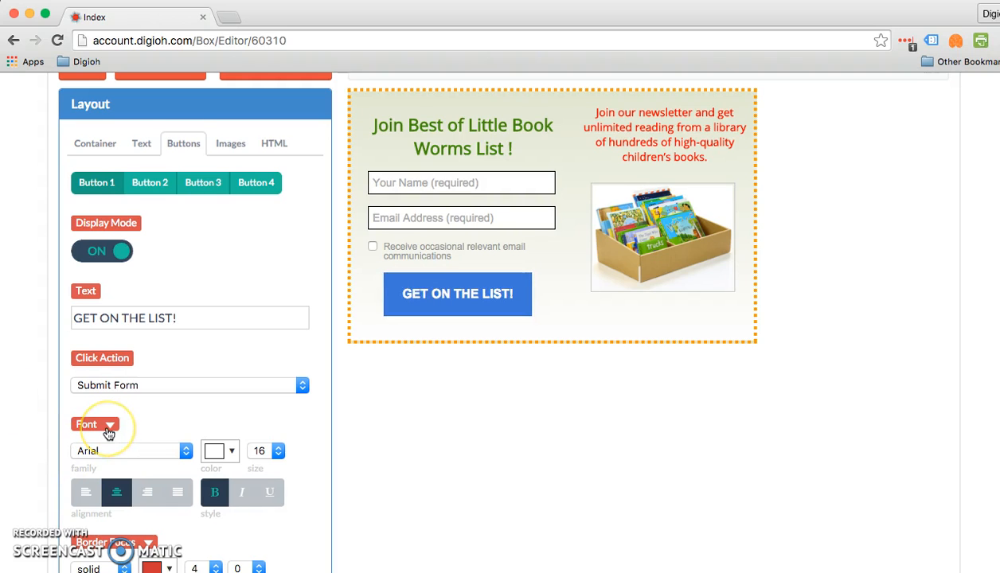
Review the state options for the button's background and check the focus appearance of the email field in the preview.
scroll(112, 516, "down", 5)
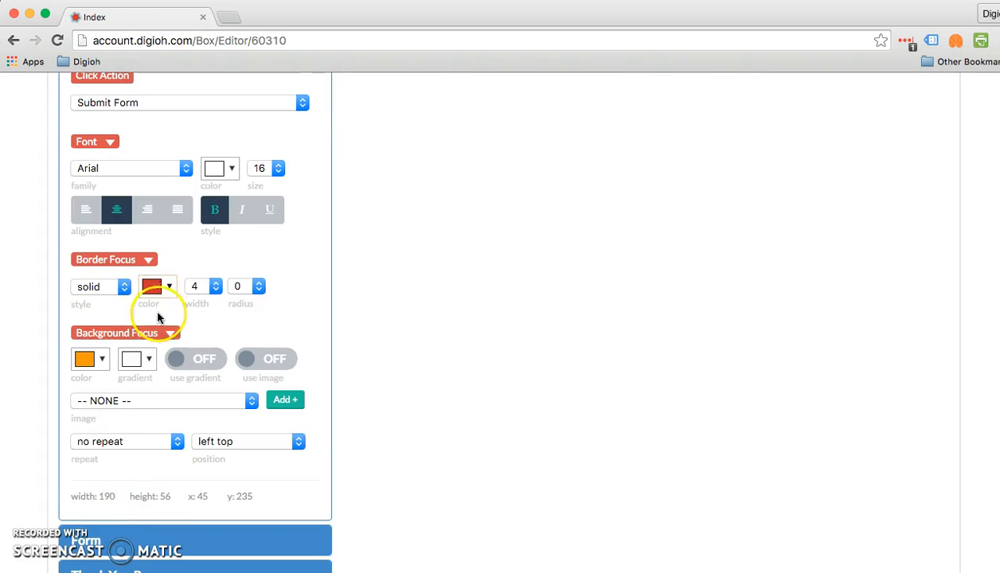
left_click(162, 332)
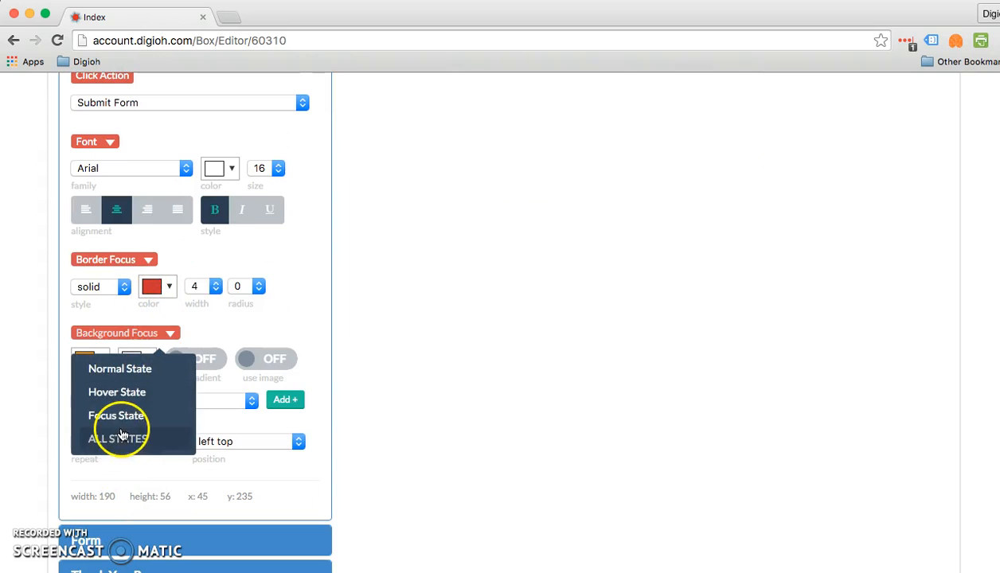
left_click(302, 300)
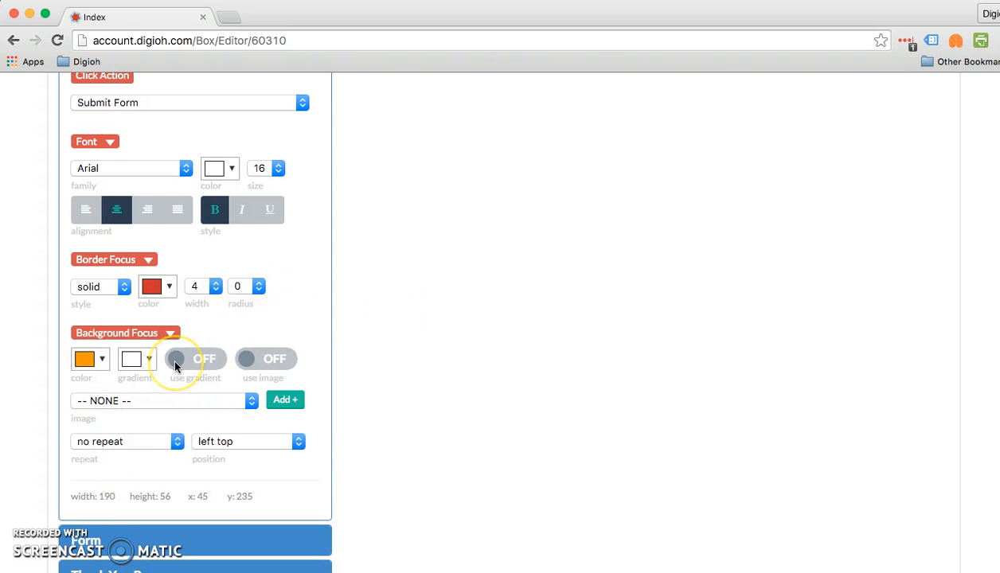
scroll(175, 364, "up", 5)
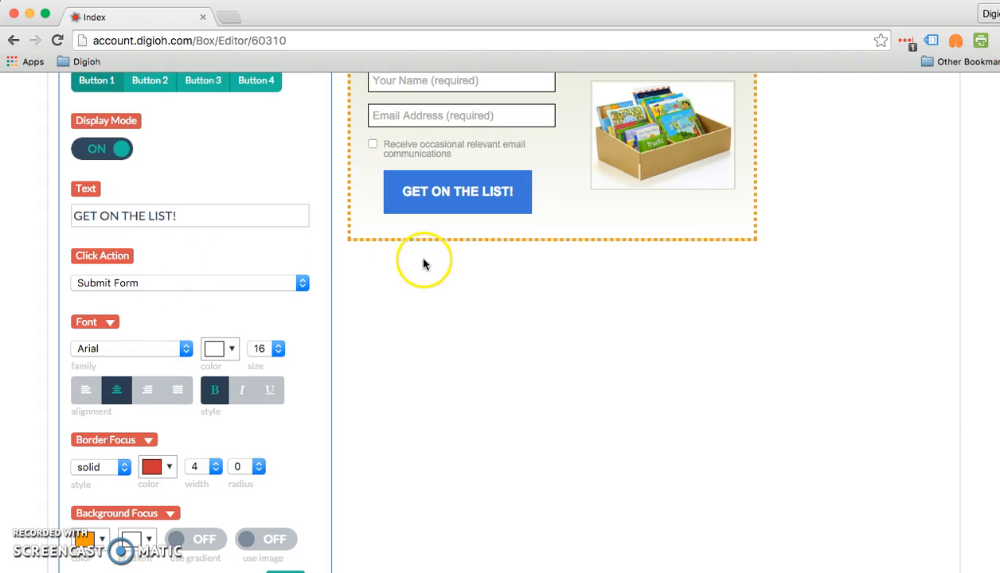
left_click(478, 114)
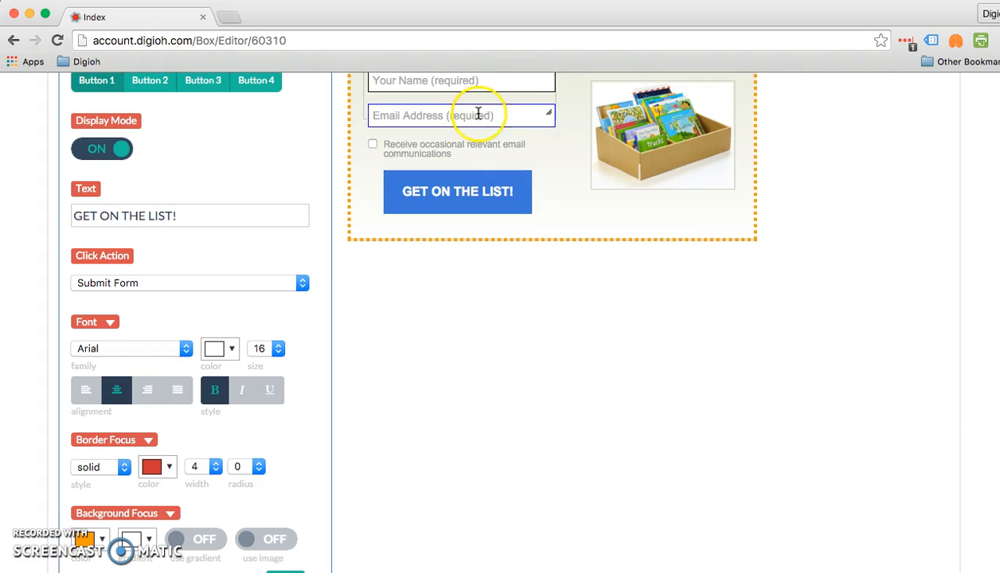
scroll(477, 111, "up", 1)
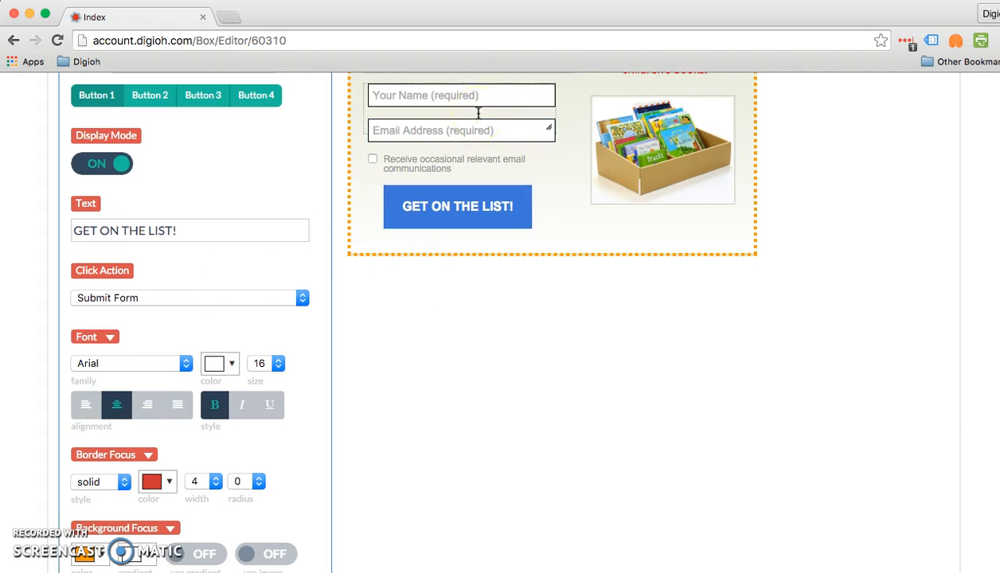
Examine the click action options available for the button, keeping Submit Form.
left_click(160, 299)
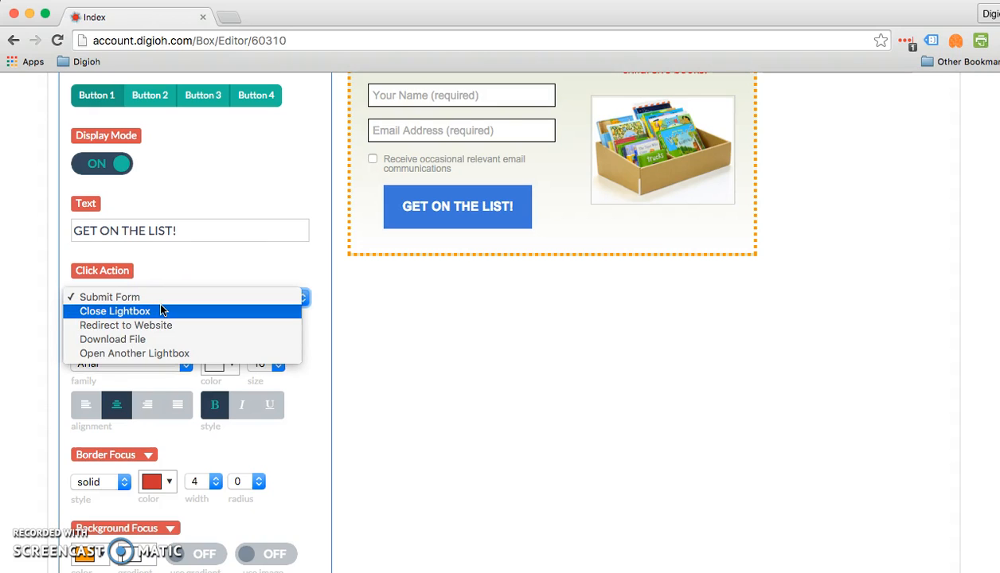
left_click(171, 325)
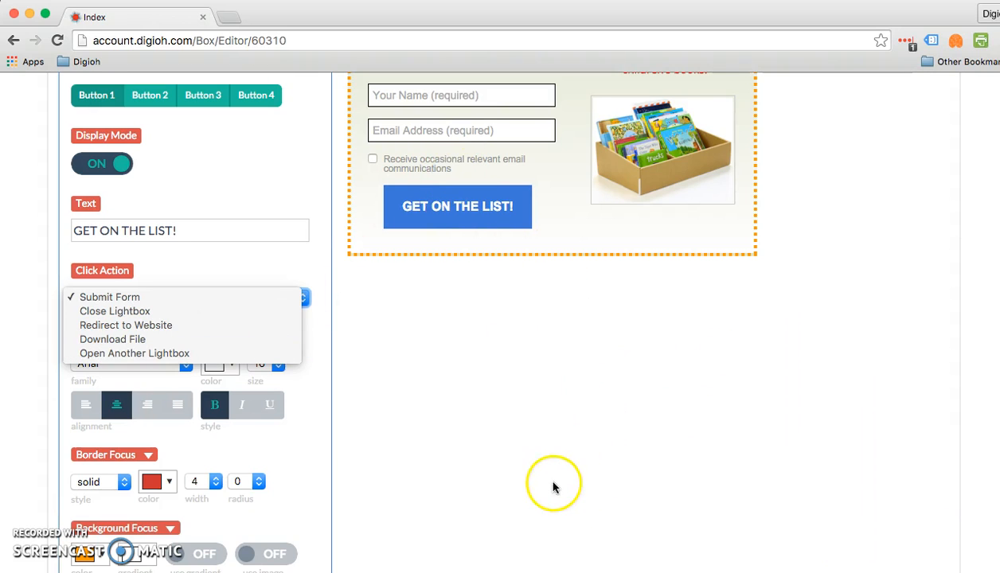
left_click(508, 451)
scroll(508, 452, "up", 5)
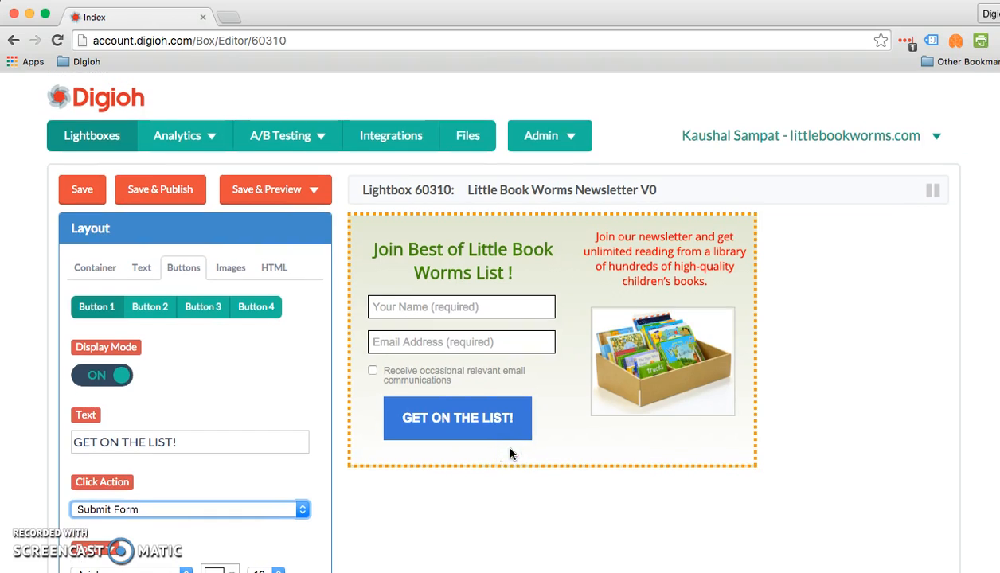
Open the layout settings of the children's books image in the lightbox.
left_click(232, 271)
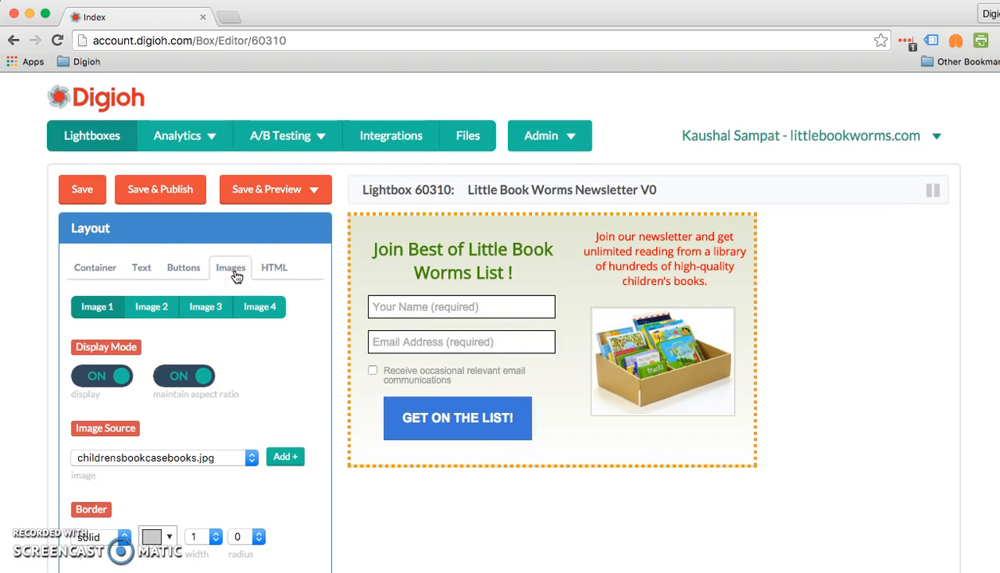
left_click(690, 349)
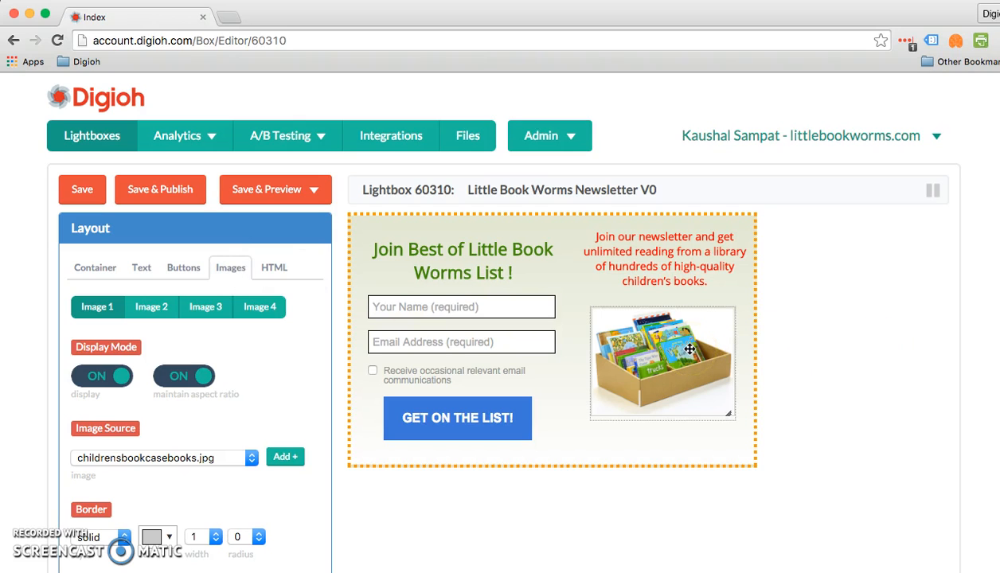
left_click(155, 273)
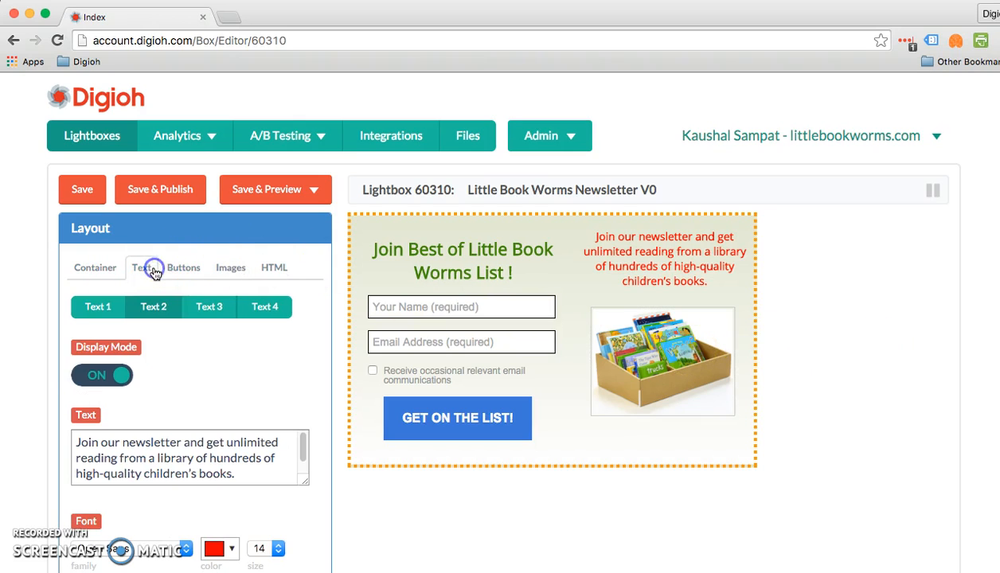
left_click(644, 376)
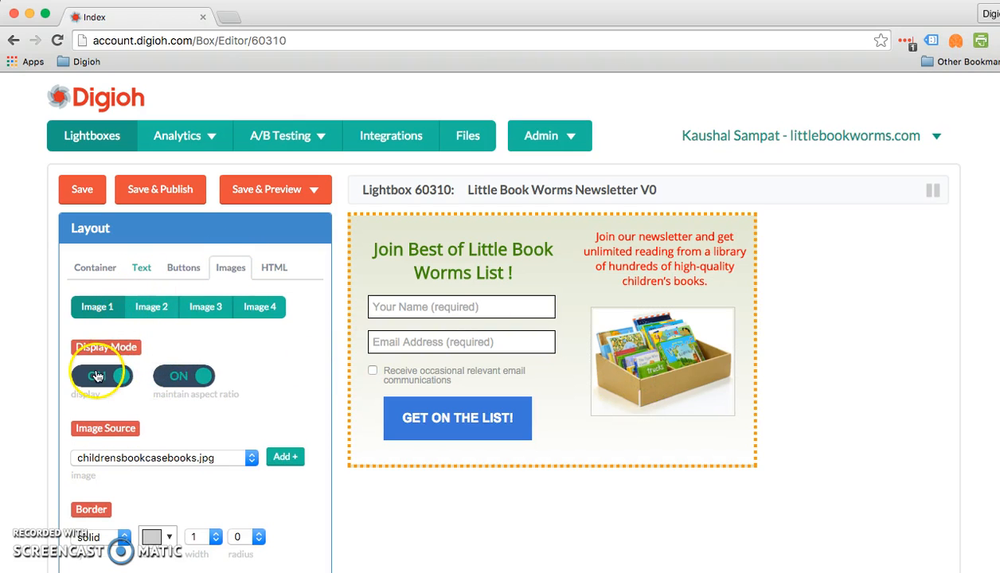
Examine the upload options for adding an image, including the large-image resizing option, and close the dialog without uploading.
left_click(286, 459)
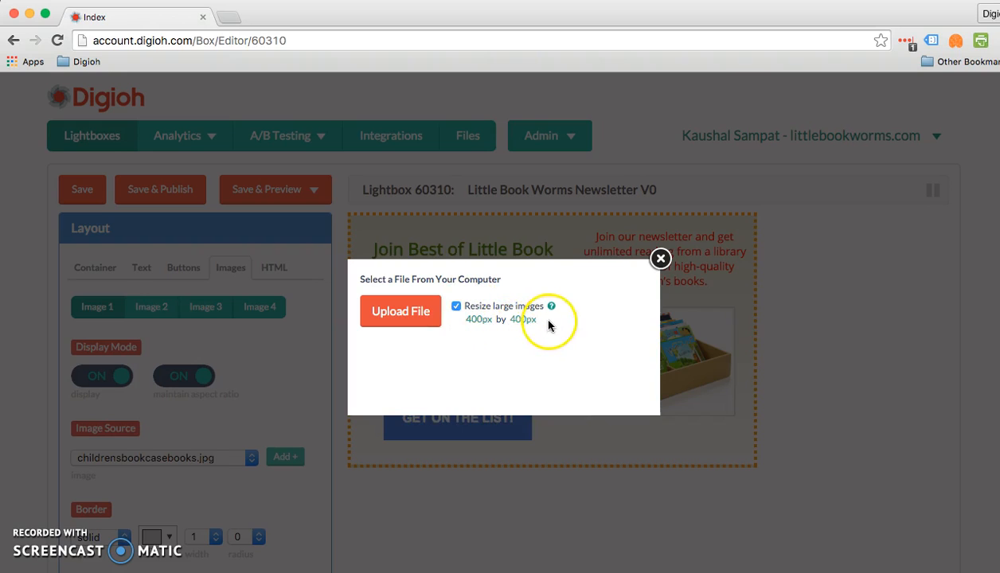
left_click(456, 307)
left_click(456, 307)
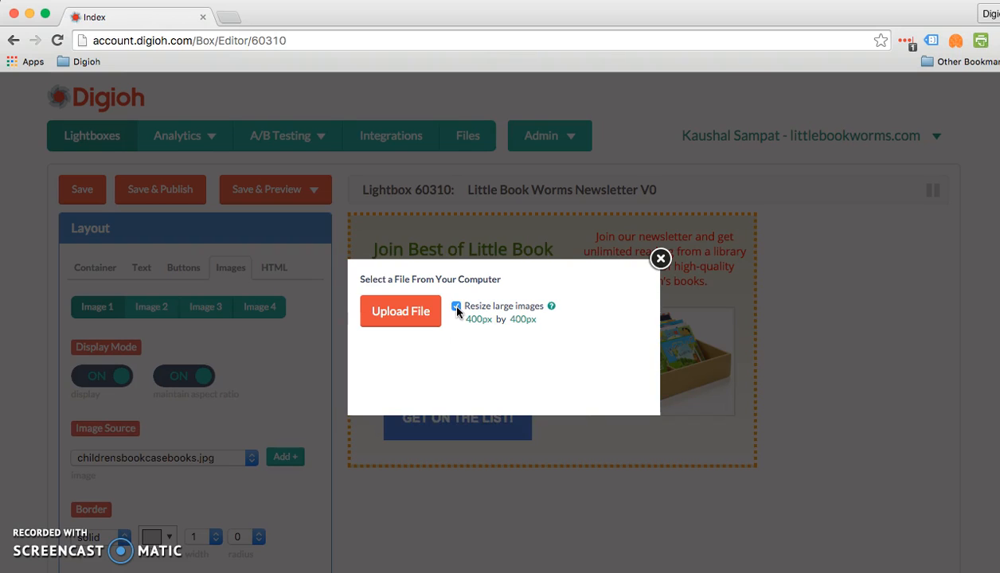
left_click(456, 307)
left_click(660, 258)
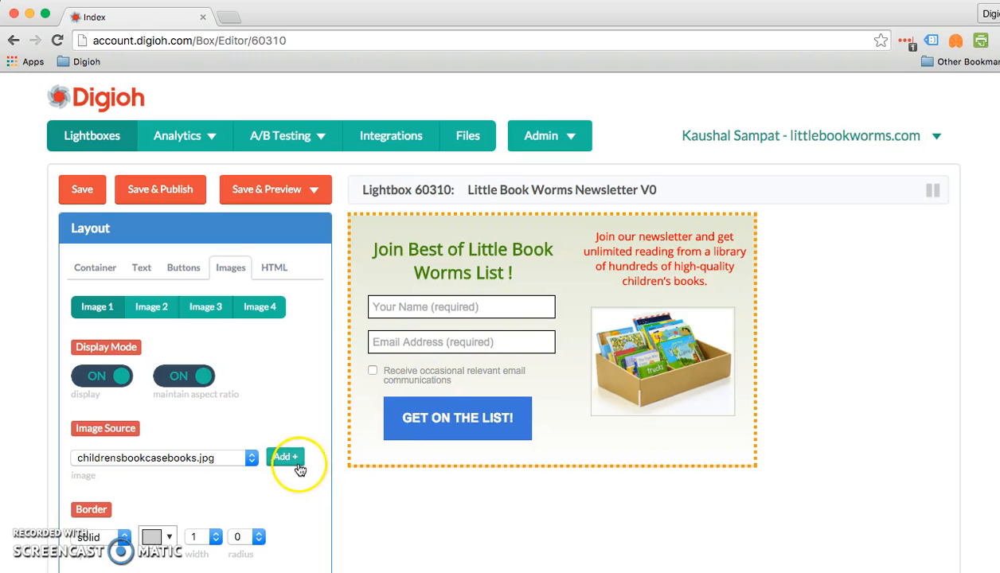
Open the file chooser for uploading a new image, and back out without selecting a file.
left_click(283, 461)
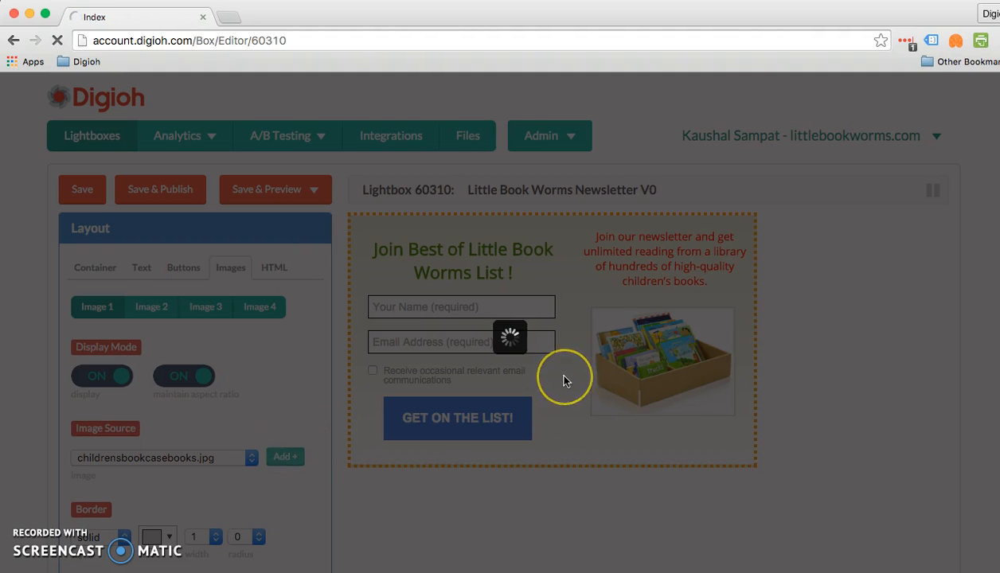
left_click(455, 307)
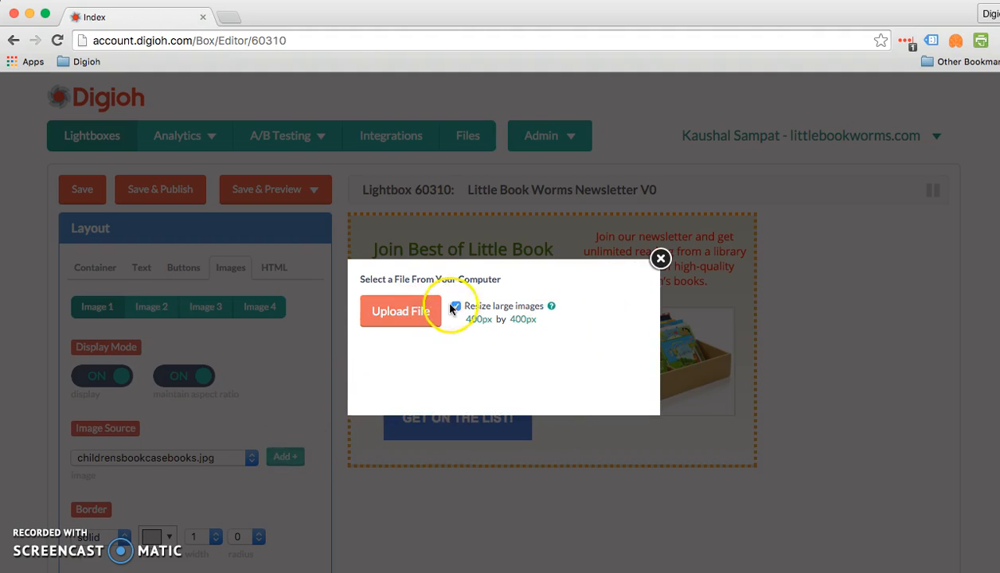
left_click(430, 316)
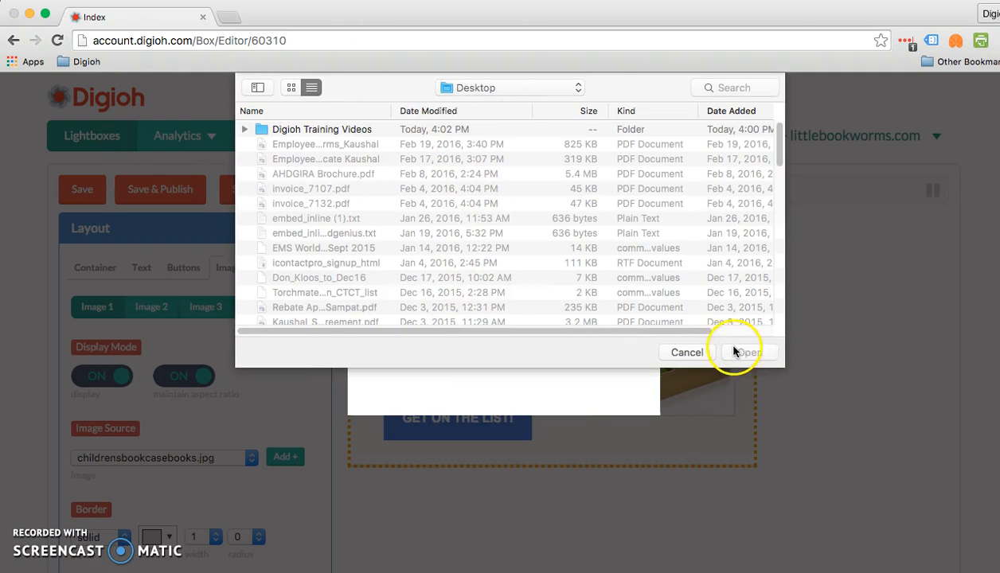
left_click(703, 352)
left_click(660, 258)
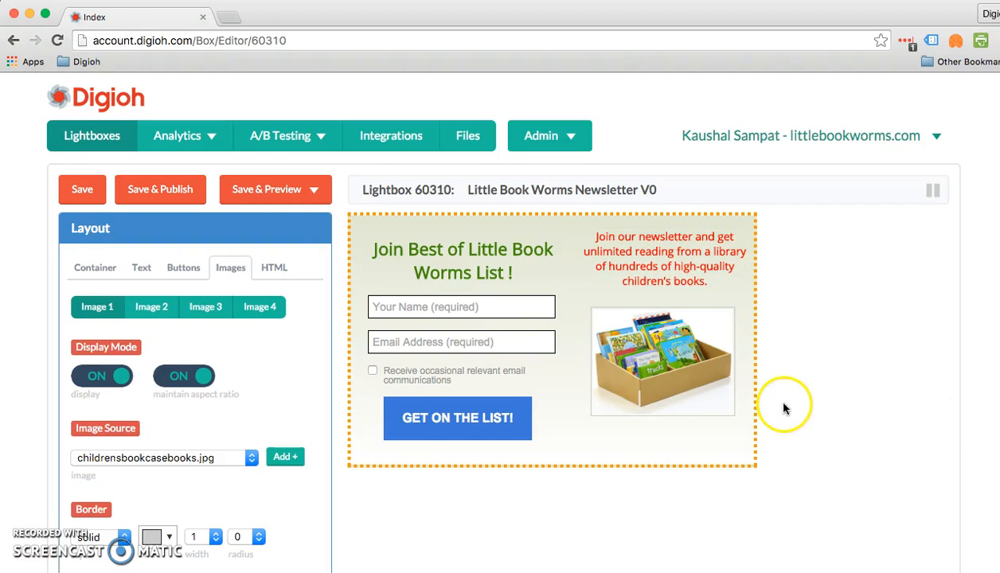
Review the border and padding settings of the children's books image and test its display by toggling it off and on.
scroll(348, 430, "down", 5)
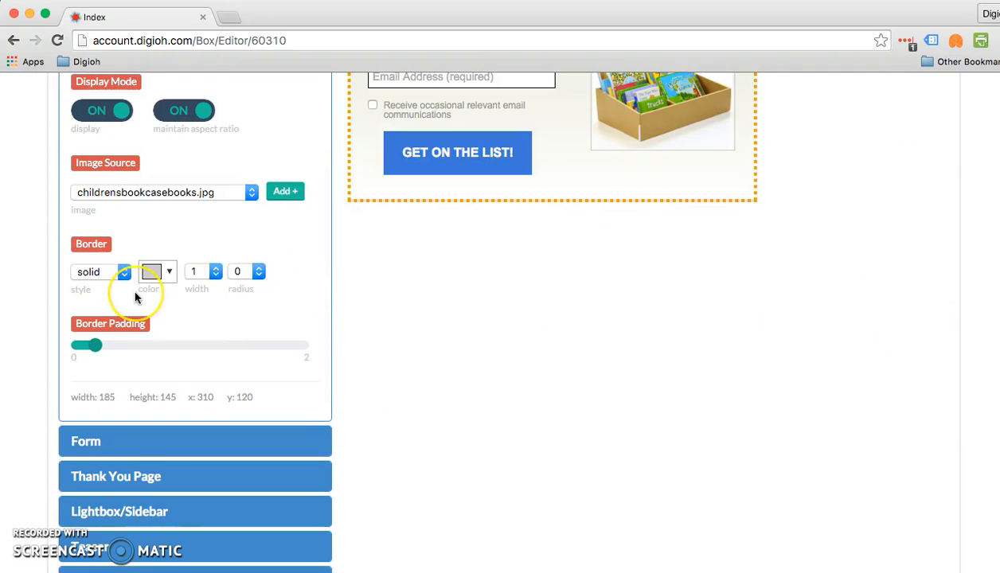
scroll(135, 298, "up", 1)
scroll(136, 297, "up", 2)
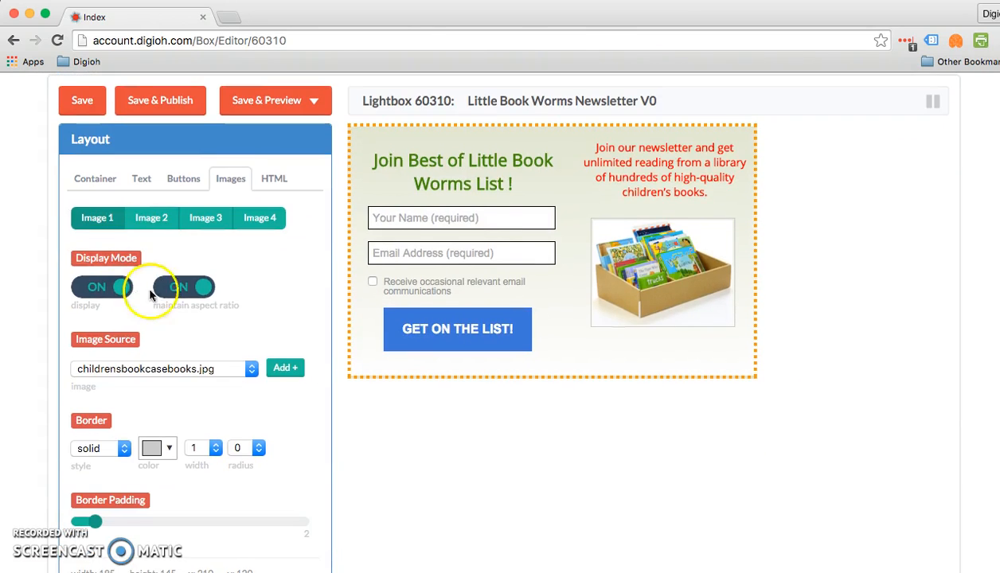
left_click(603, 316)
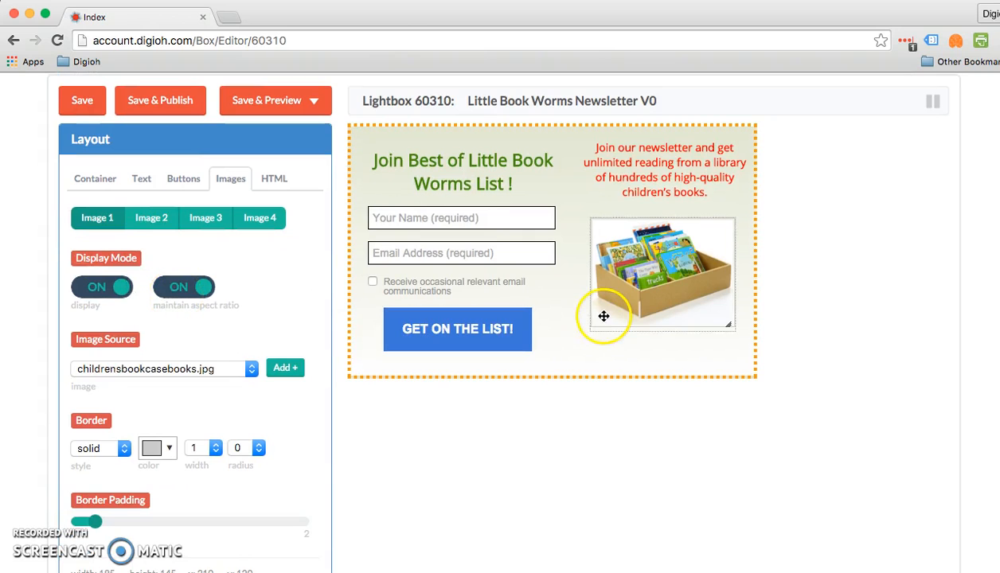
left_click(78, 288)
left_click(78, 288)
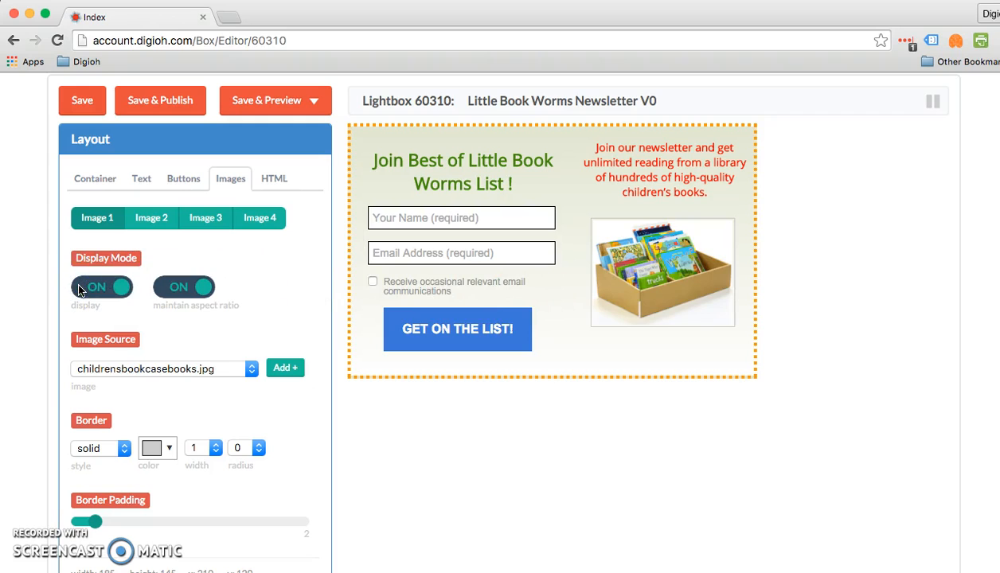
left_click(407, 241)
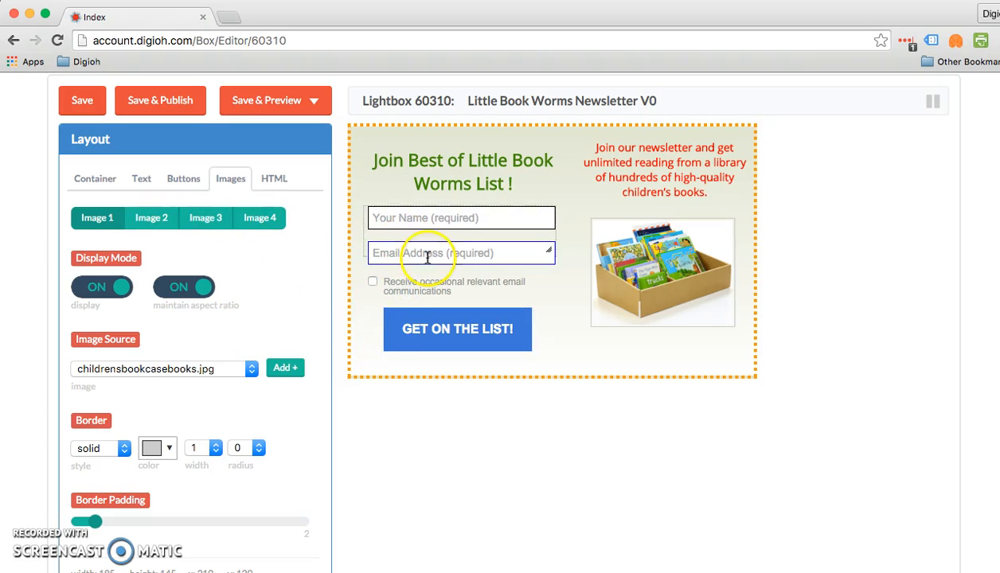
Look through the settings of the unused Image 2, Image 3 and Image 4 slots.
left_click(147, 221)
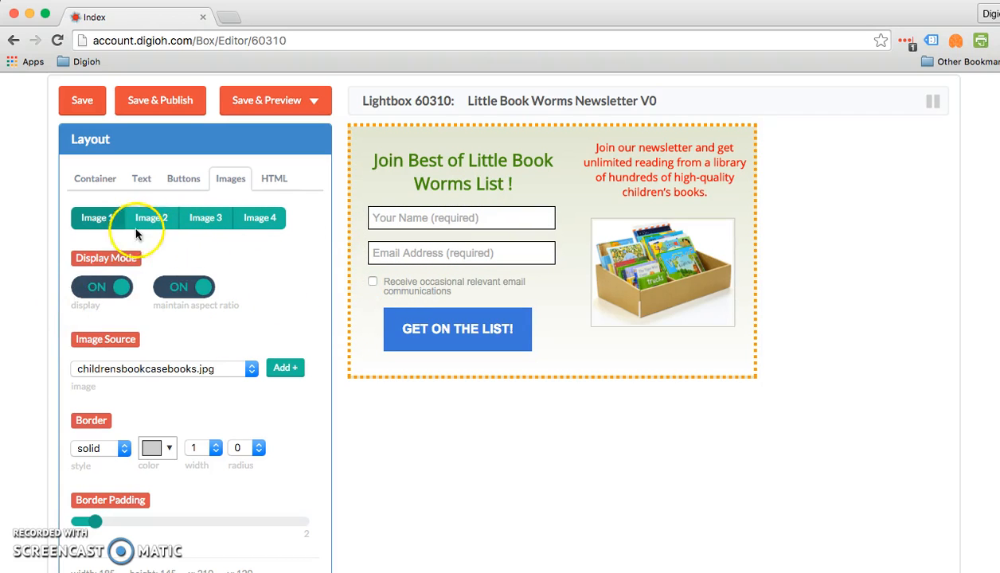
left_click(200, 218)
left_click(265, 219)
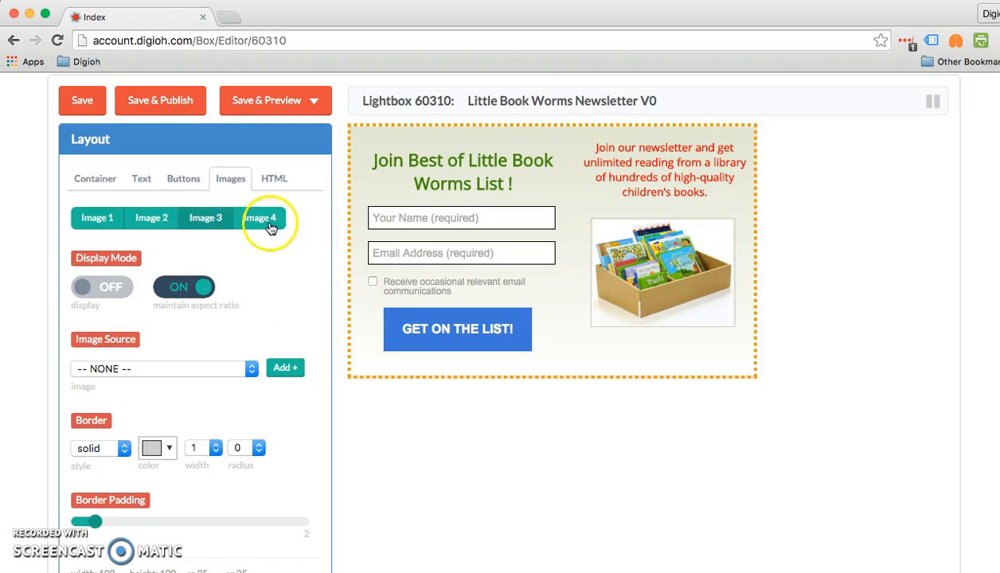
Set the Image 2 source to free-guide.png and preview it by turning its display on and off again.
left_click(140, 222)
left_click(145, 368)
scroll(146, 370, "down", 5)
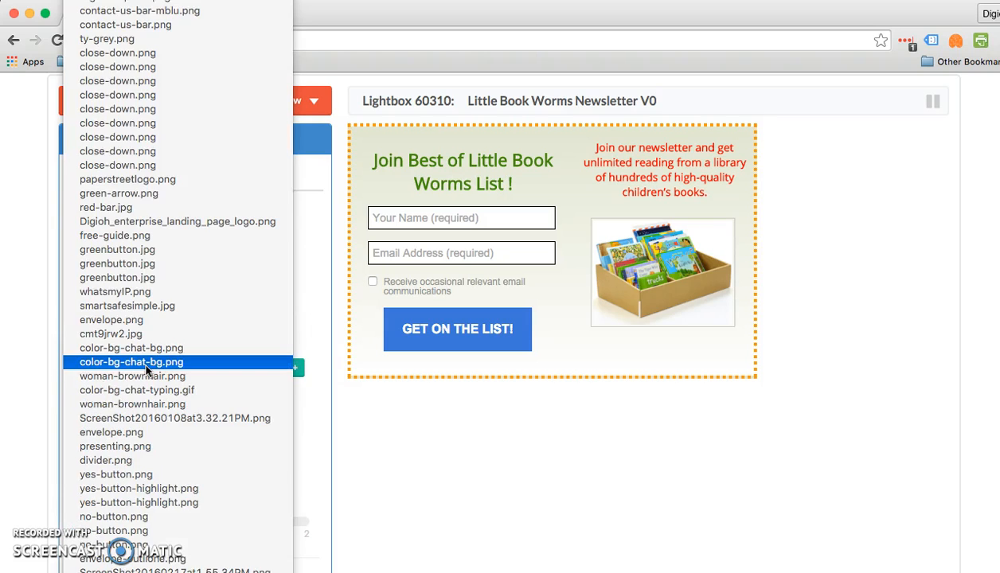
left_click(166, 242)
left_click(106, 290)
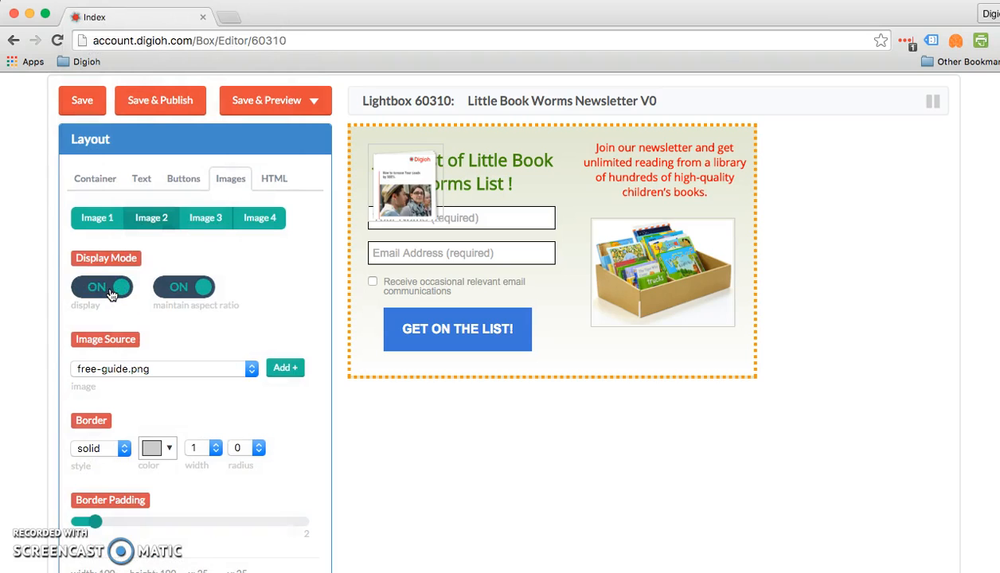
left_click(110, 289)
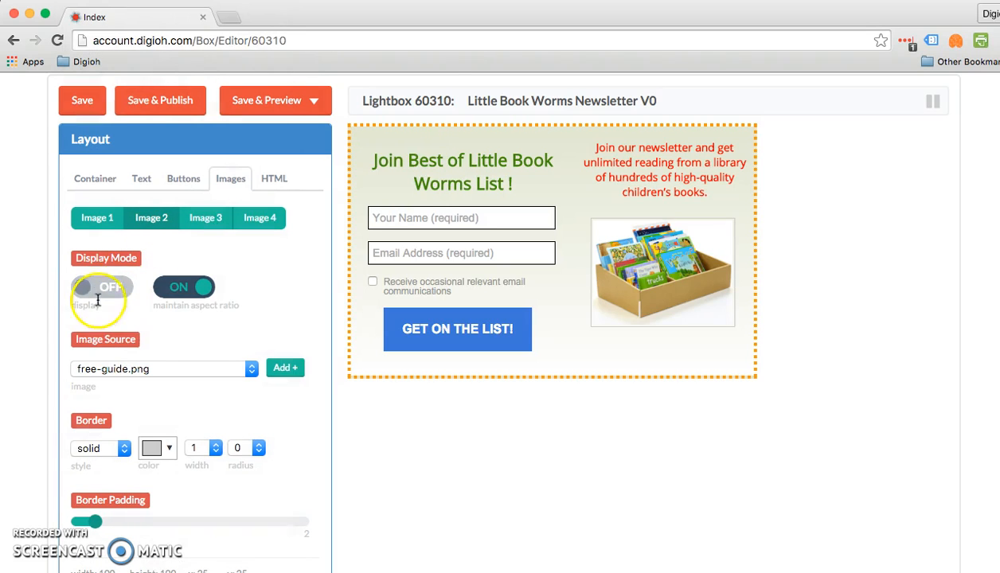
Set the Image 2 source to yes-button.png, preview it in the lightbox, and turn its display off.
left_click(128, 370)
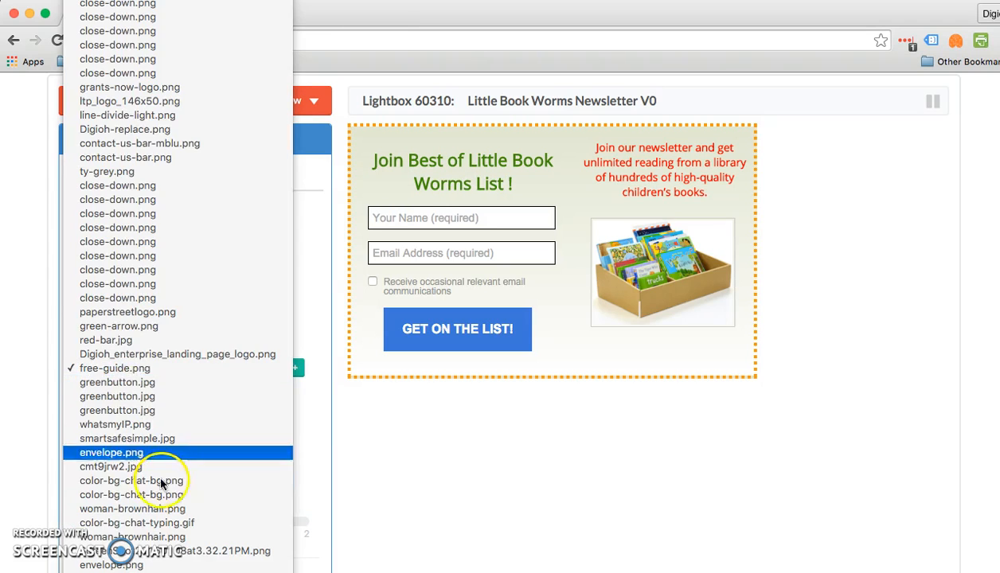
scroll(163, 523, "down", 5)
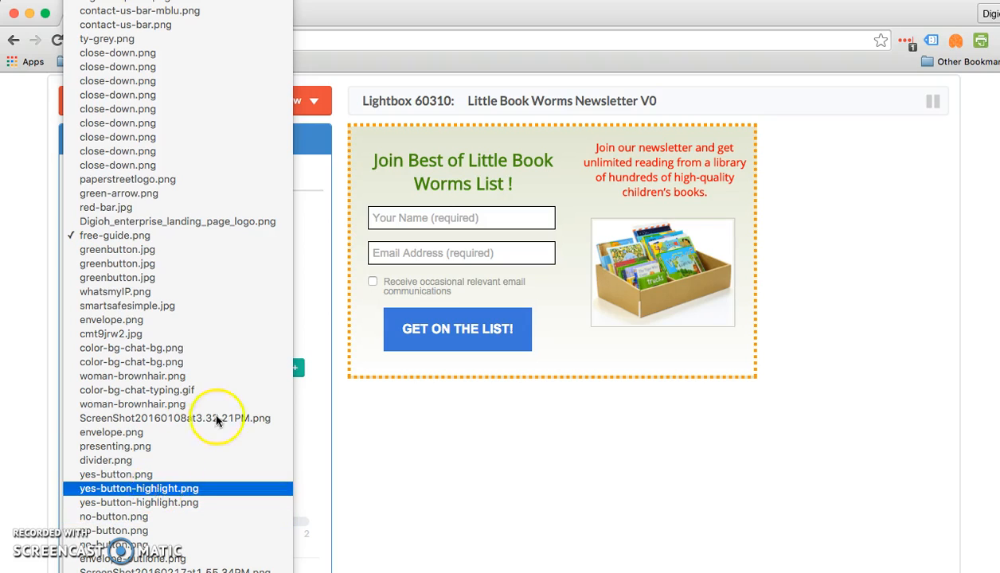
left_click(194, 475)
left_click(115, 287)
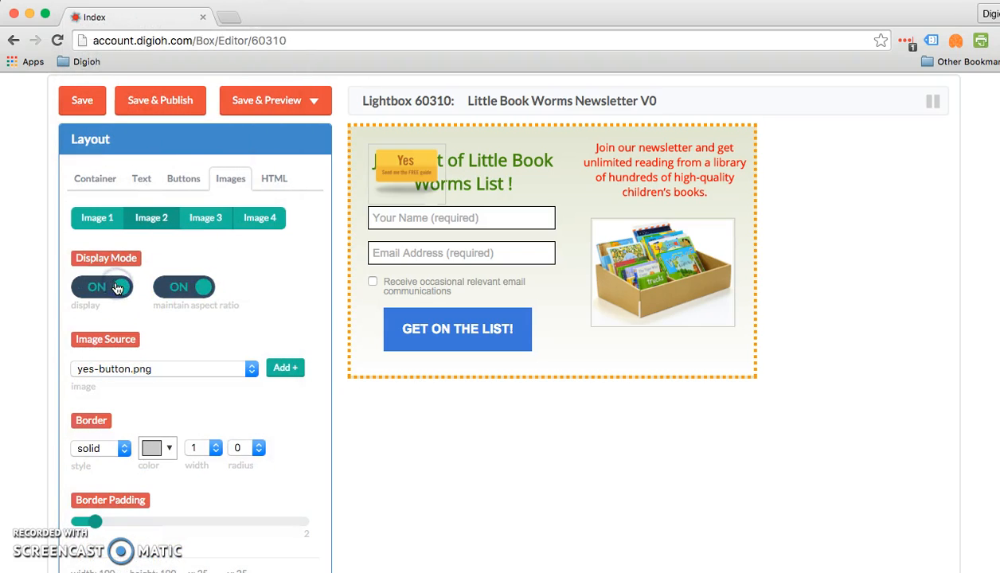
left_click(116, 287)
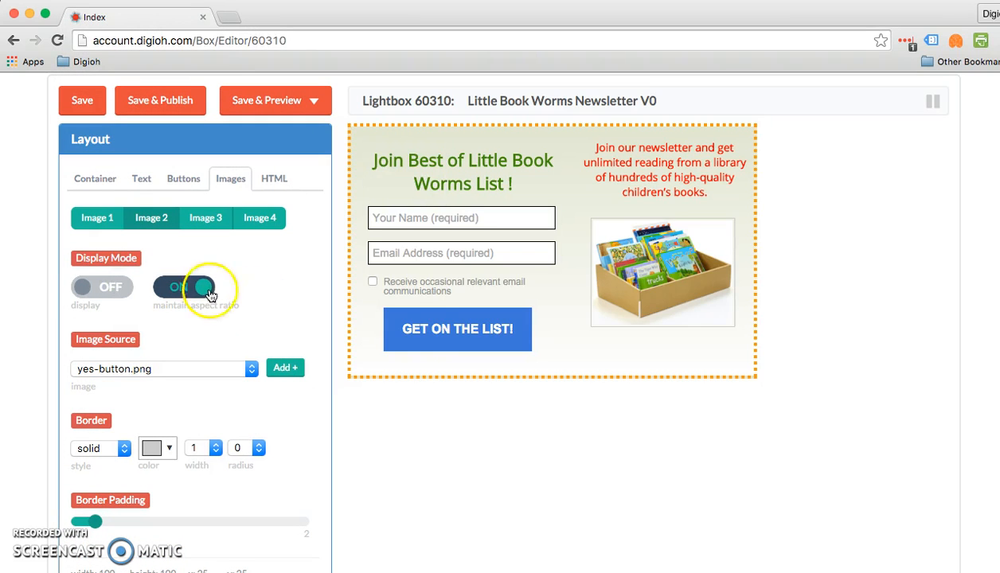
scroll(679, 460, "up", 3)
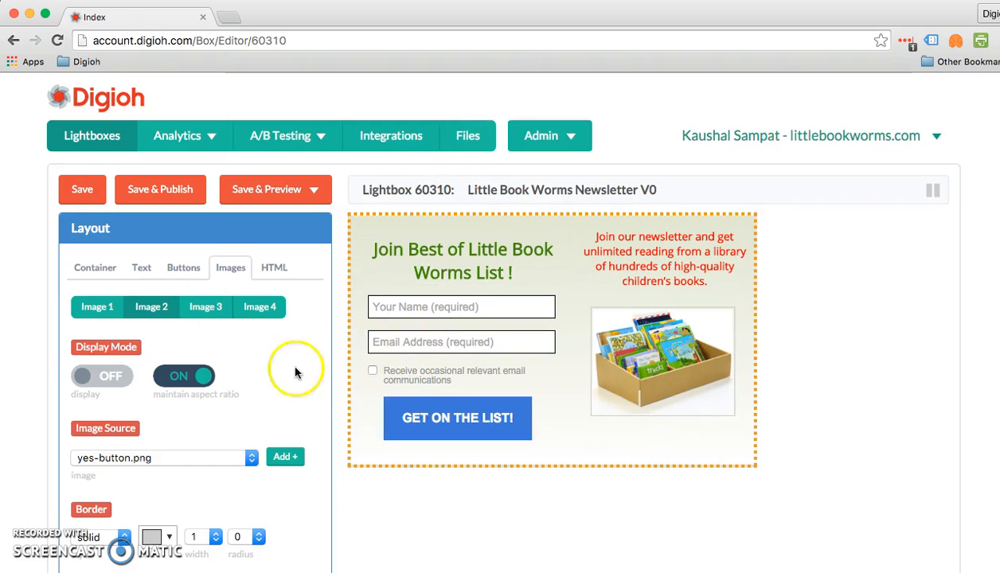
scroll(288, 430, "down", 5)
scroll(290, 450, "up", 5)
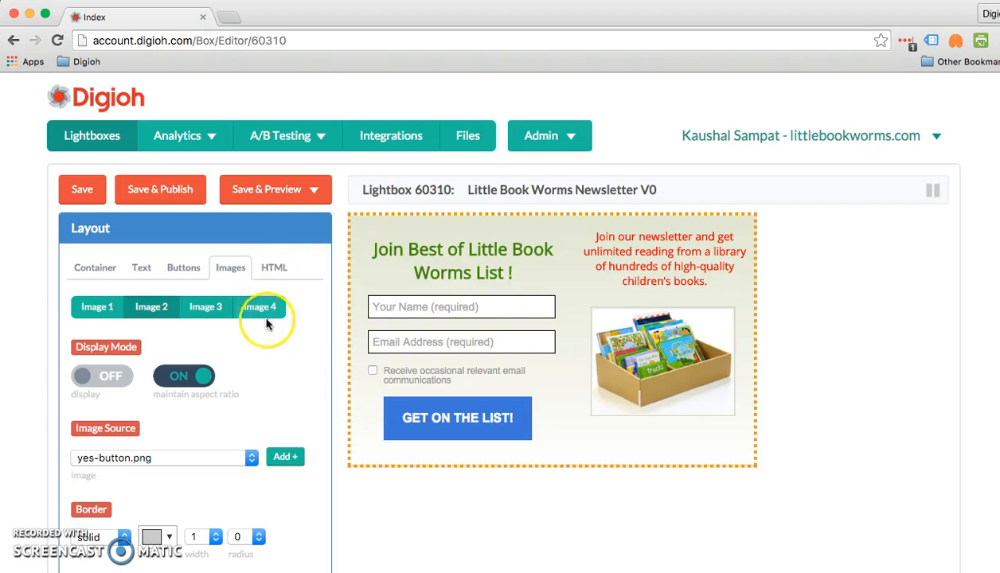
Preview the HTML 1 e-book image in the lightbox by toggling its display, leaving it off.
left_click(274, 267)
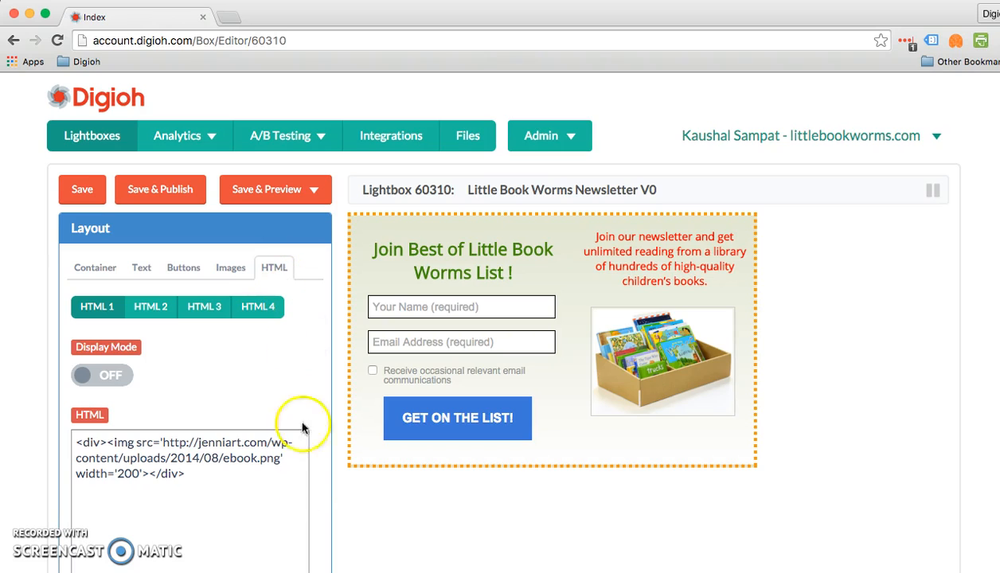
left_click(110, 366)
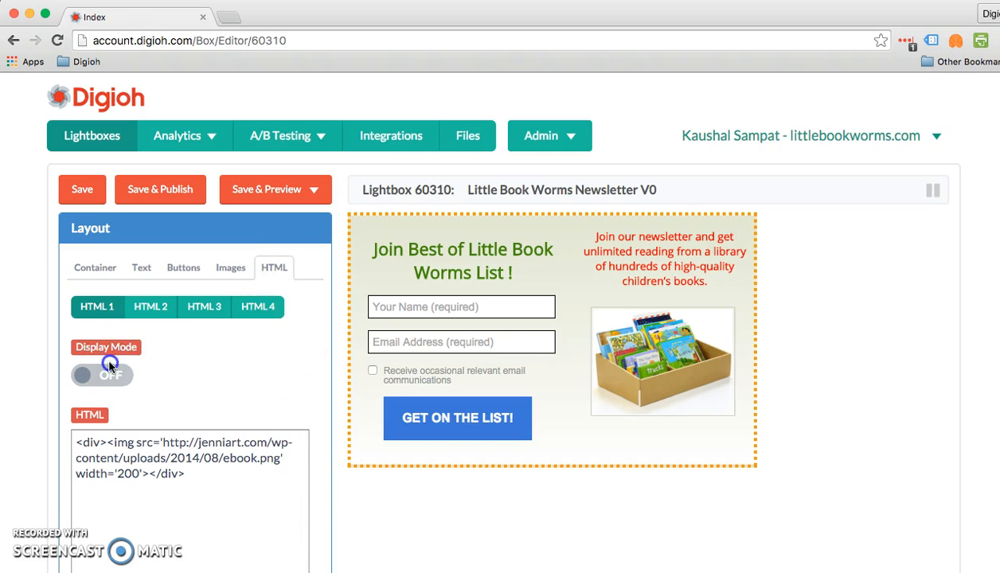
left_click(108, 368)
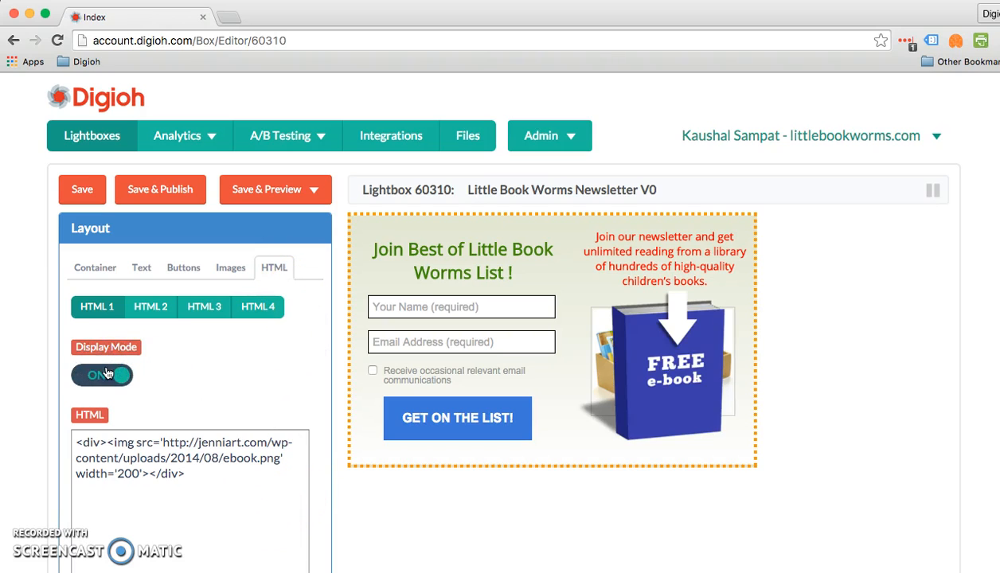
left_click(106, 374)
left_click(106, 374)
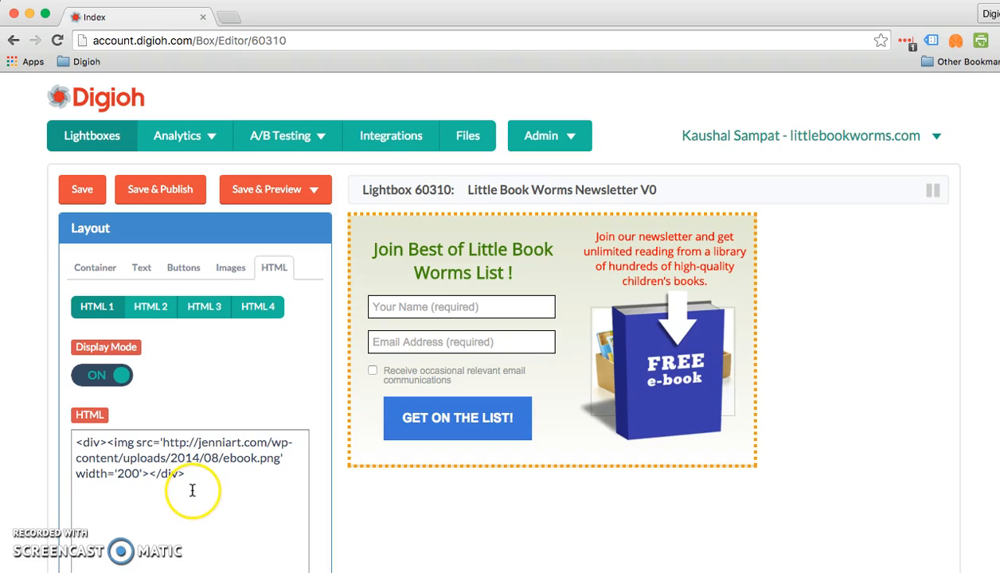
left_click(84, 378)
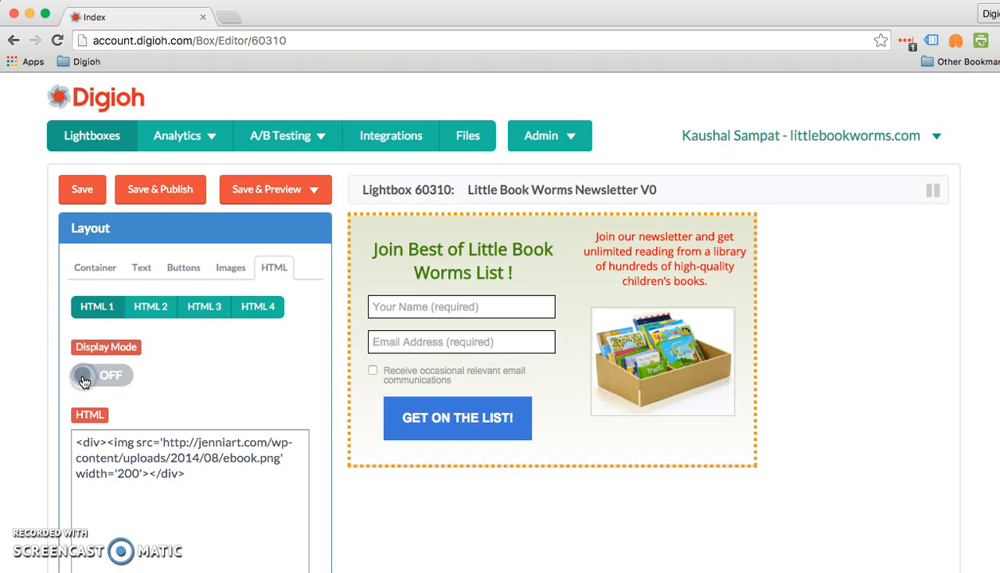
left_click(119, 378)
scroll(120, 378, "down", 3)
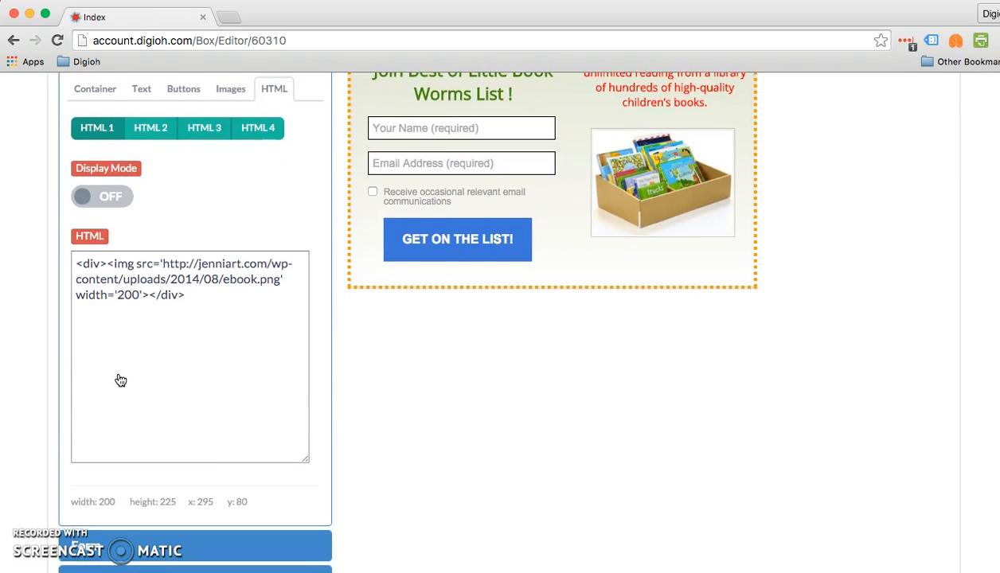
scroll(120, 380, "up", 3)
scroll(120, 381, "down", 3)
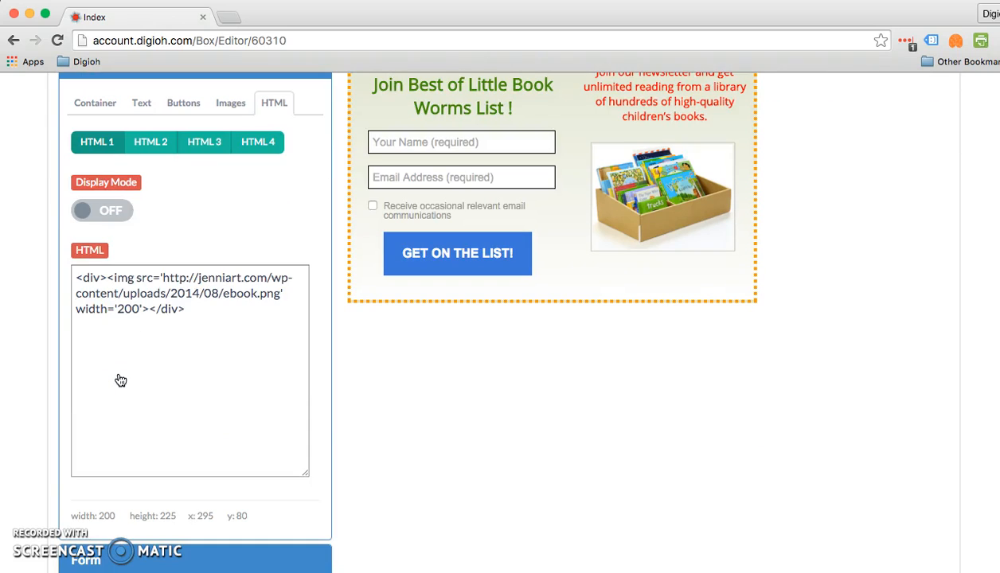
scroll(120, 381, "up", 3)
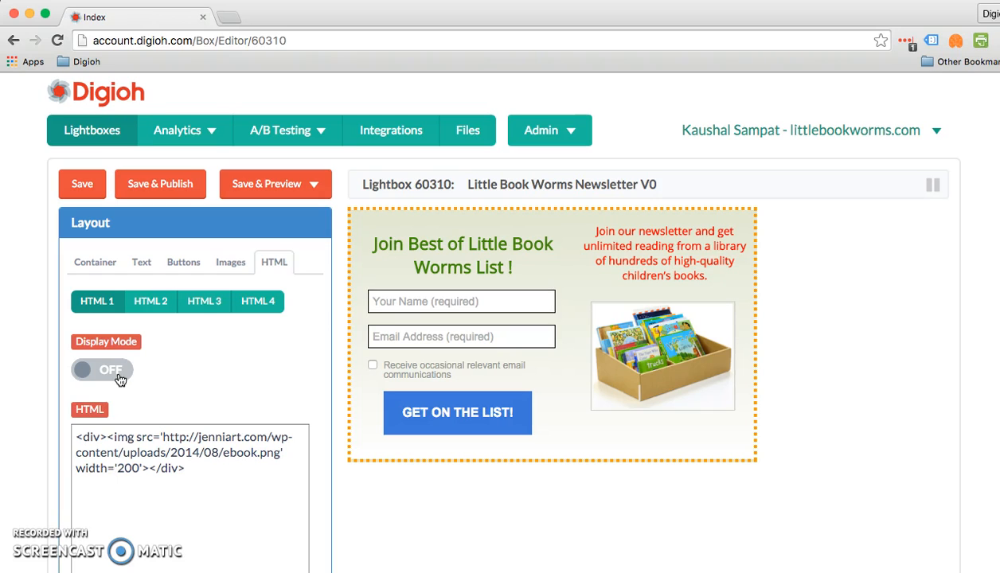
scroll(111, 410, "down", 5)
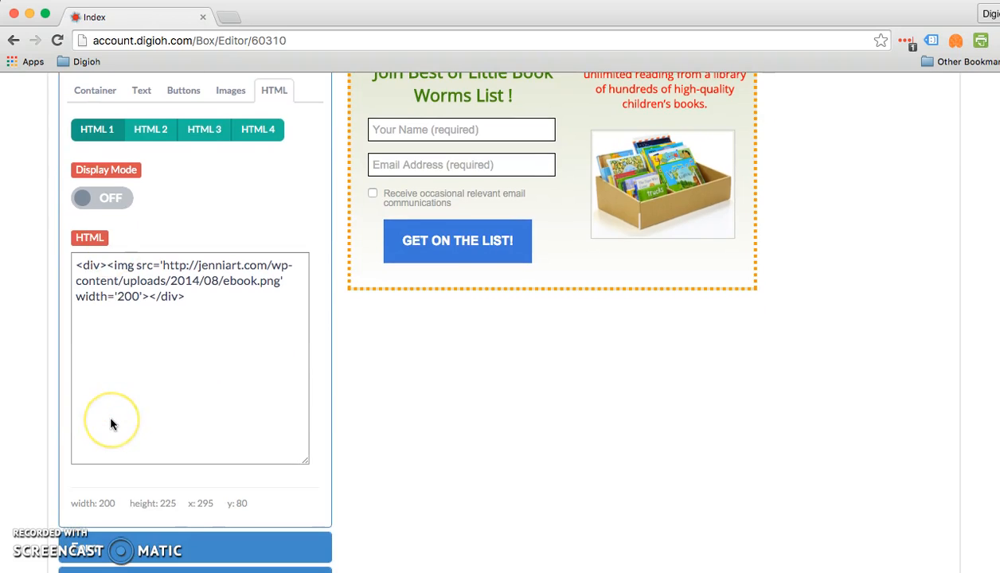